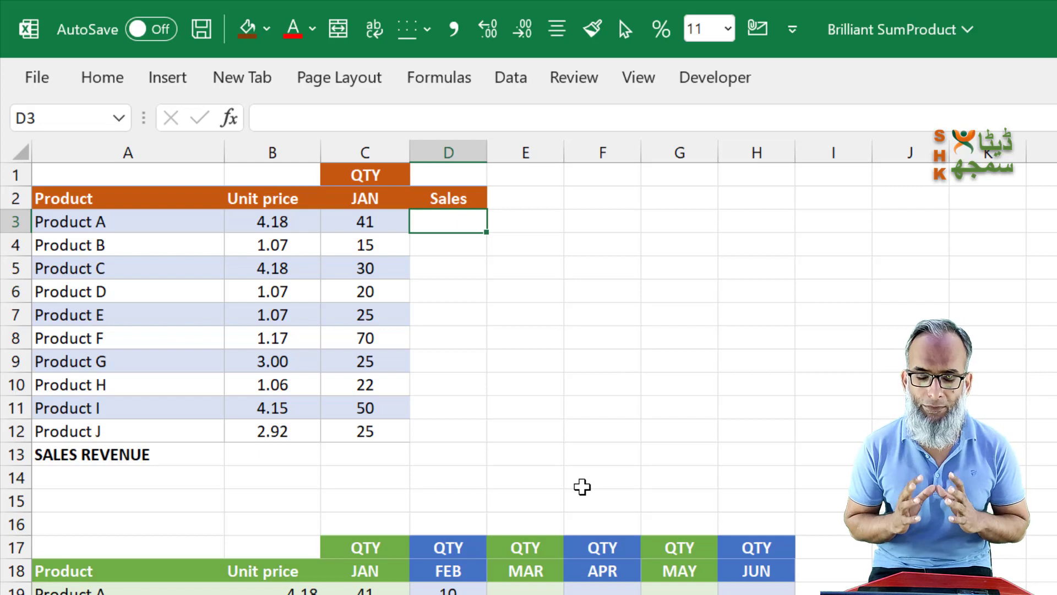
left_click(256, 346)
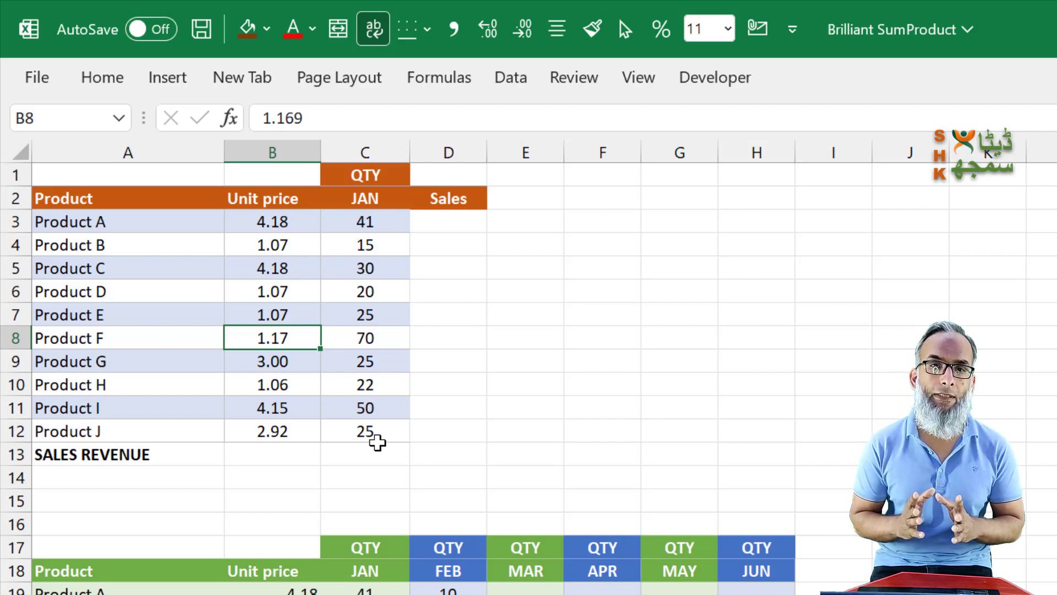
key("Right")
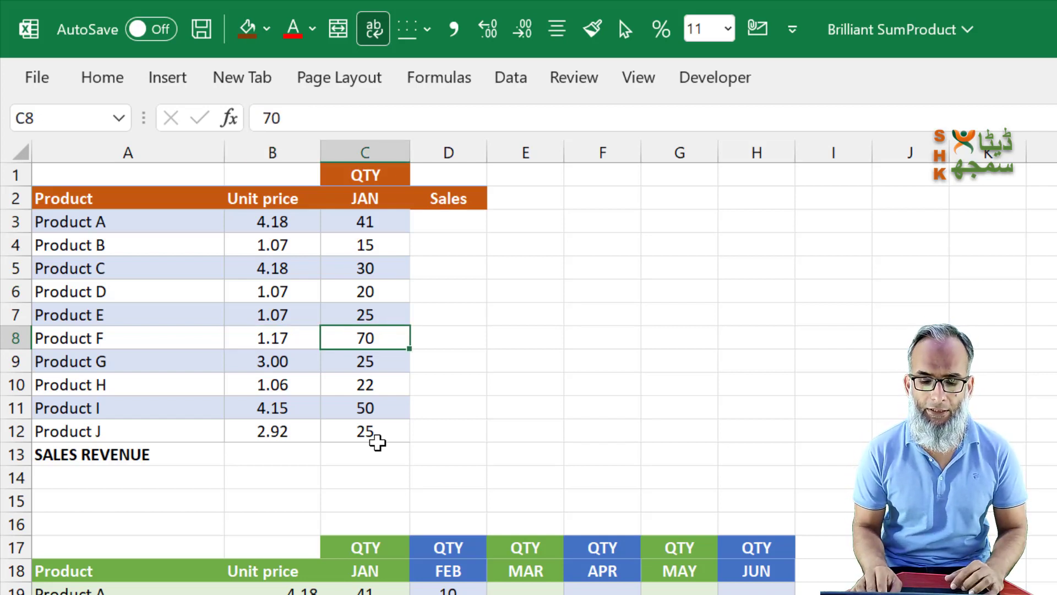
key("Up")
key("Up")
key("Up")
key("Up")
key("Up")
key("Right")
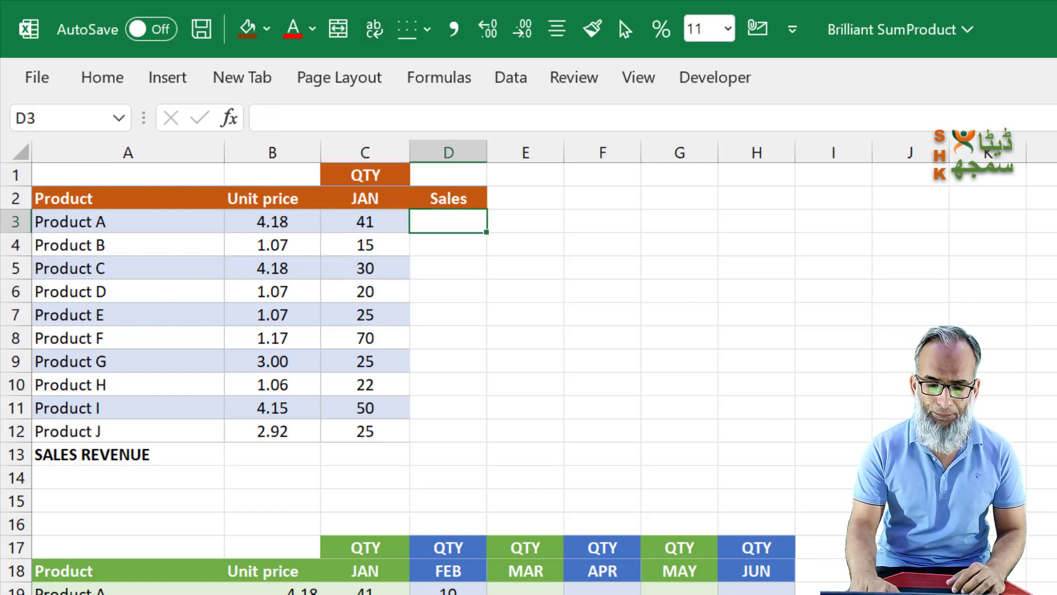
- Calculate Product A's sales in D3 with =B3*C3 and fill the formula down to D12
type("=")
key("Left")
key("Left")
type("*")
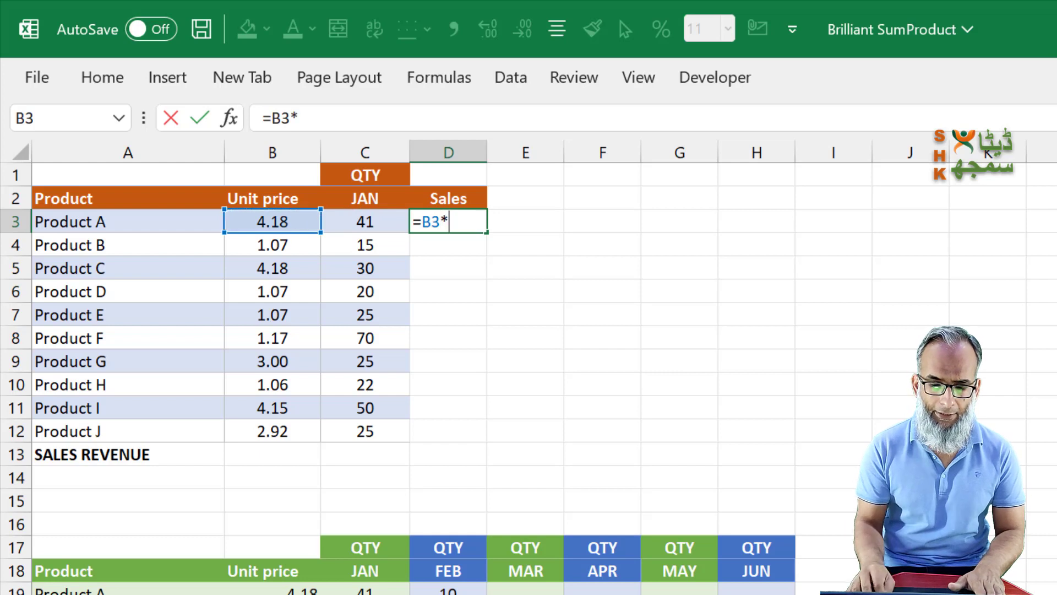
key("Left")
key("Return")
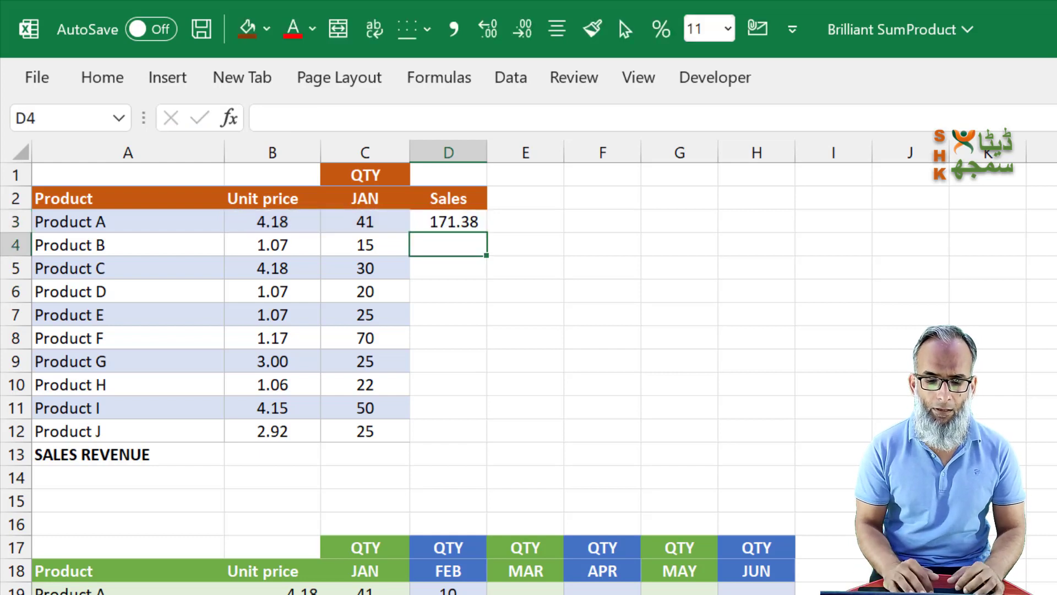
left_click(458, 220)
left_click_drag(488, 232, 475, 441)
- Total the sales column in D13 on the SALES REVENUE row with =SUM(D3:D12)
left_click(444, 457)
key("F2")
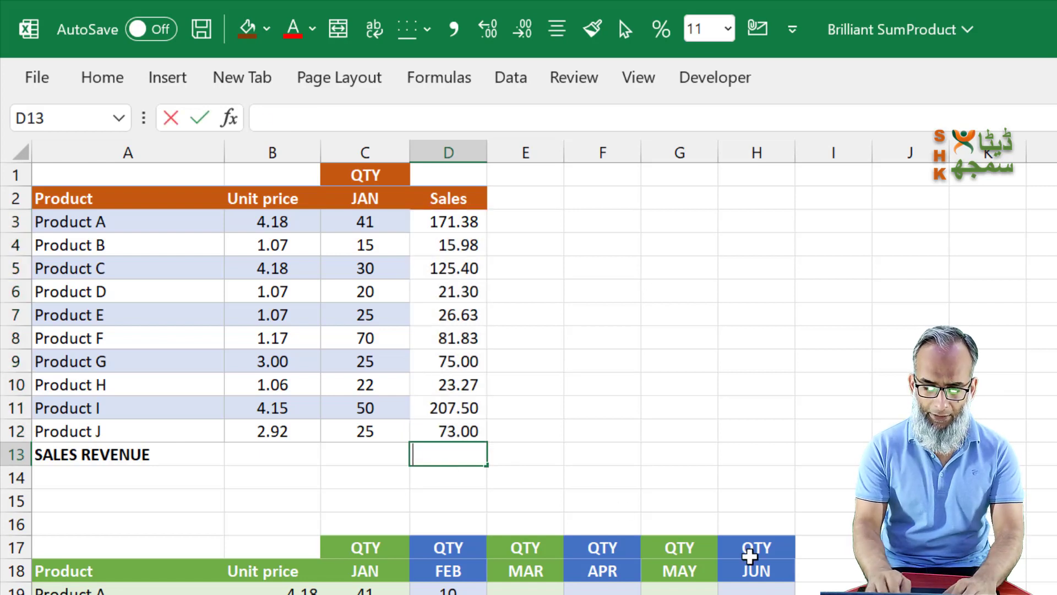
type("=sum")
key("Tab")
key("Up")
key("ctrl+shift+Up")
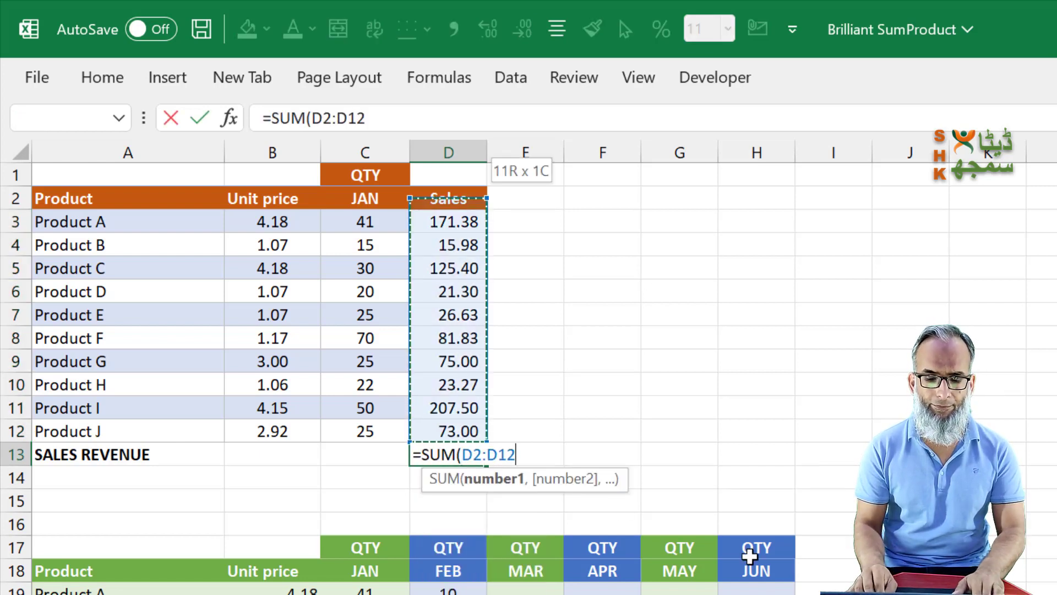
key("shift+Down")
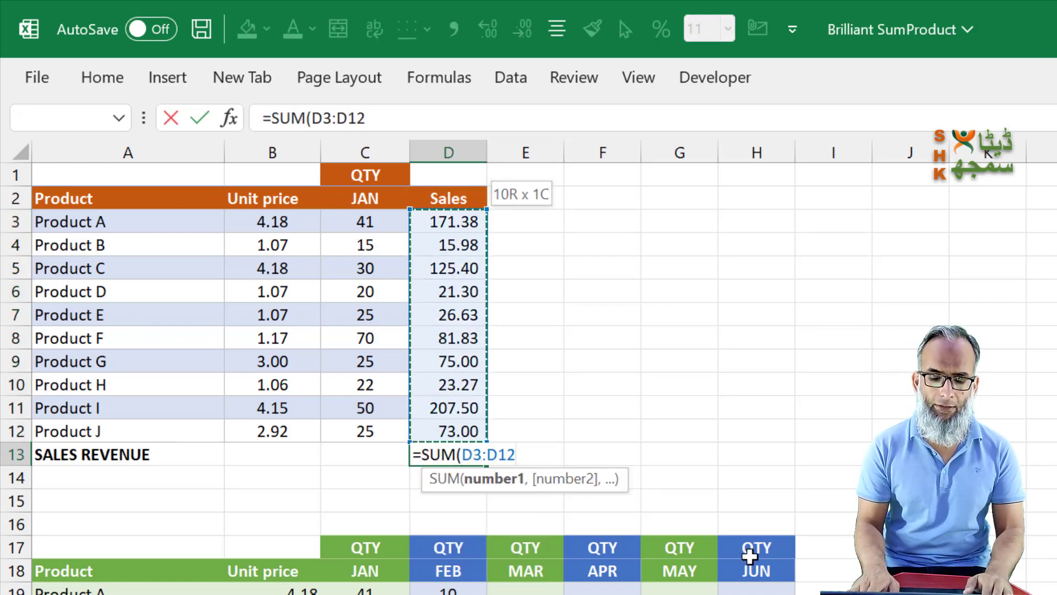
key("ctrl+Return")
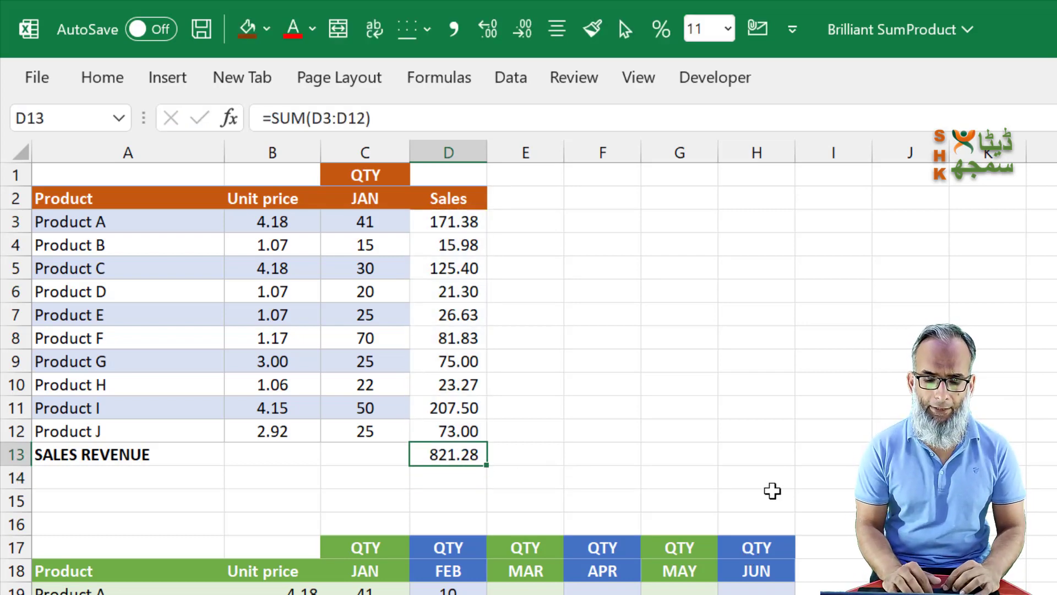
- Examine the second table's product names, unit prices and monthly quantity columns in rows 17 to 24
scroll(602, 455, "down", 3)
scroll(600, 456, "down", 3)
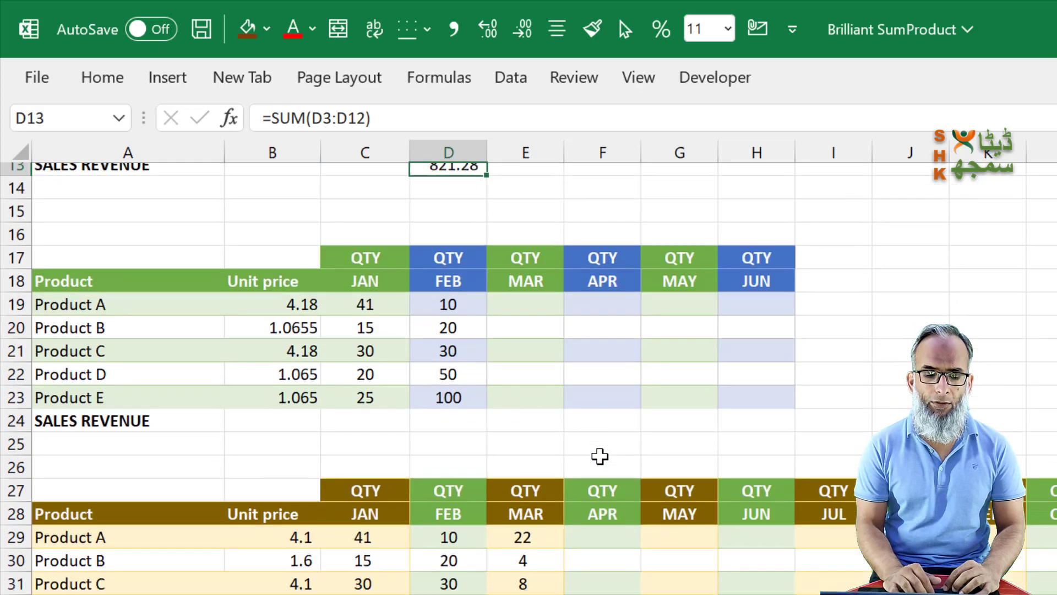
left_click(375, 411)
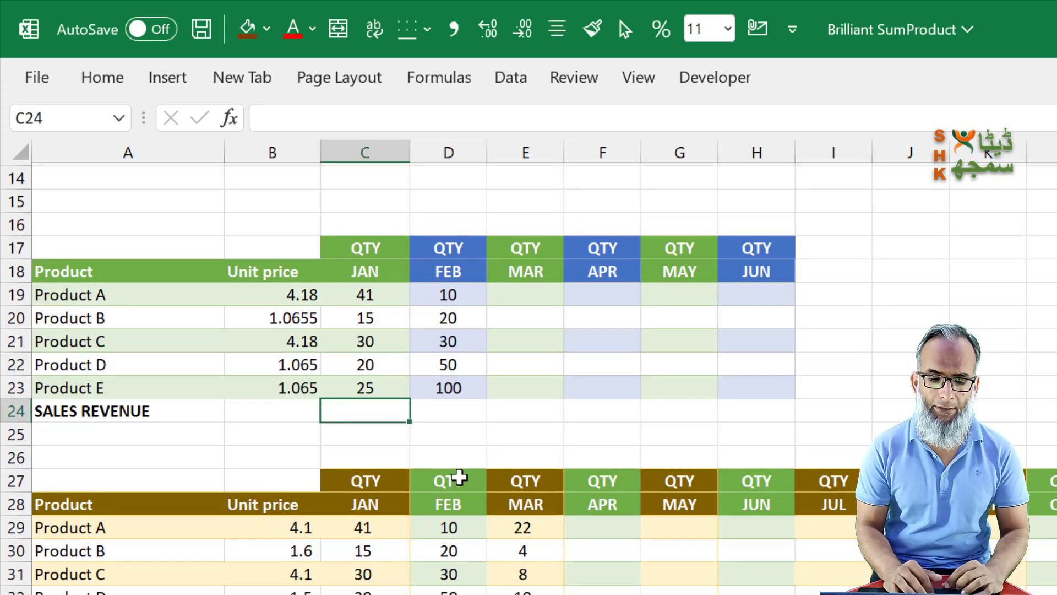
left_click_drag(95, 295, 122, 382)
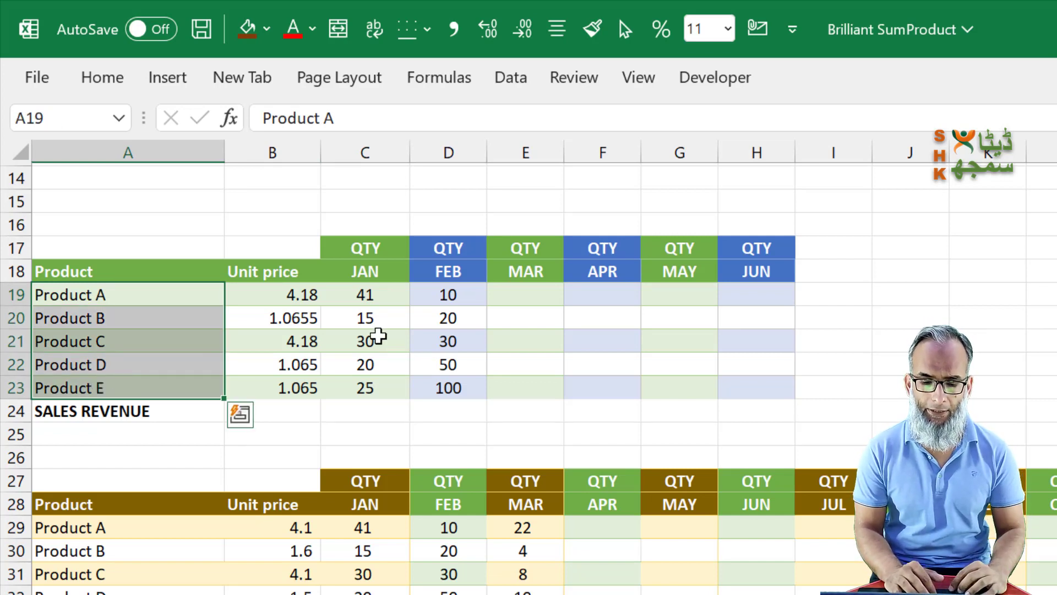
left_click_drag(302, 295, 292, 381)
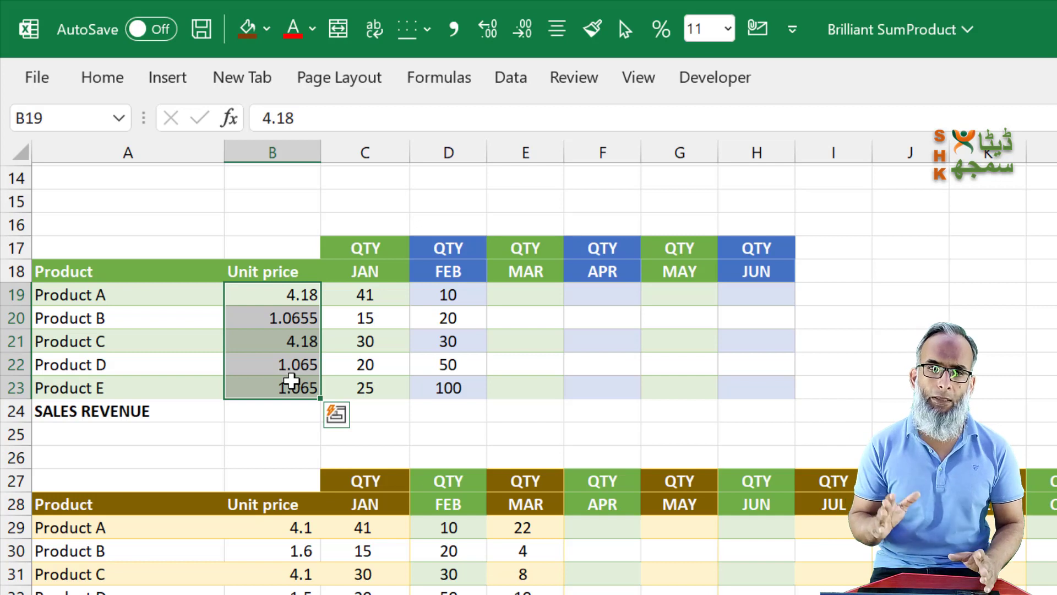
left_click(359, 295)
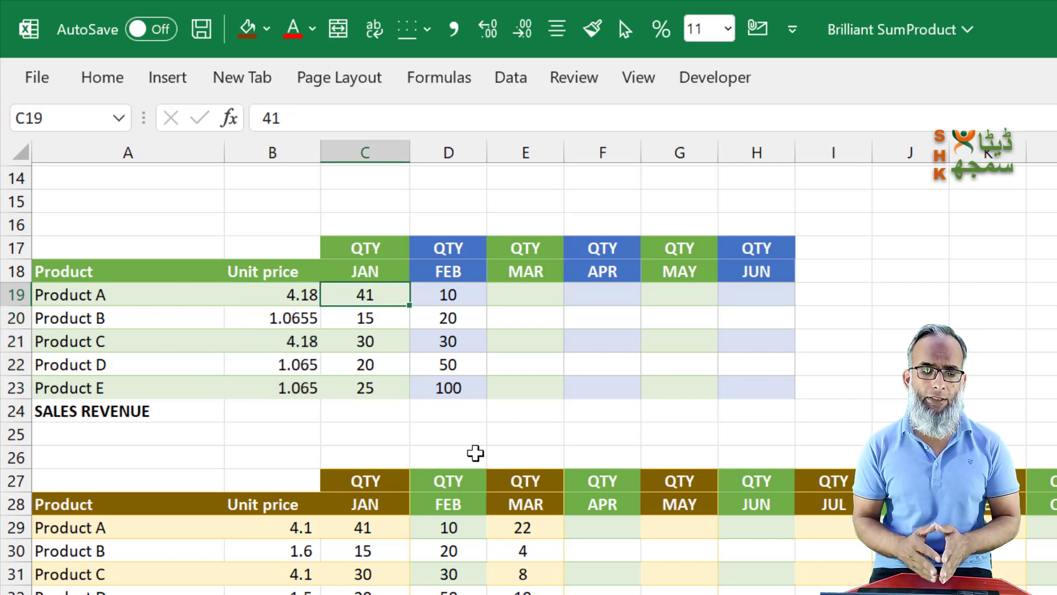
key("Right")
key("Right")
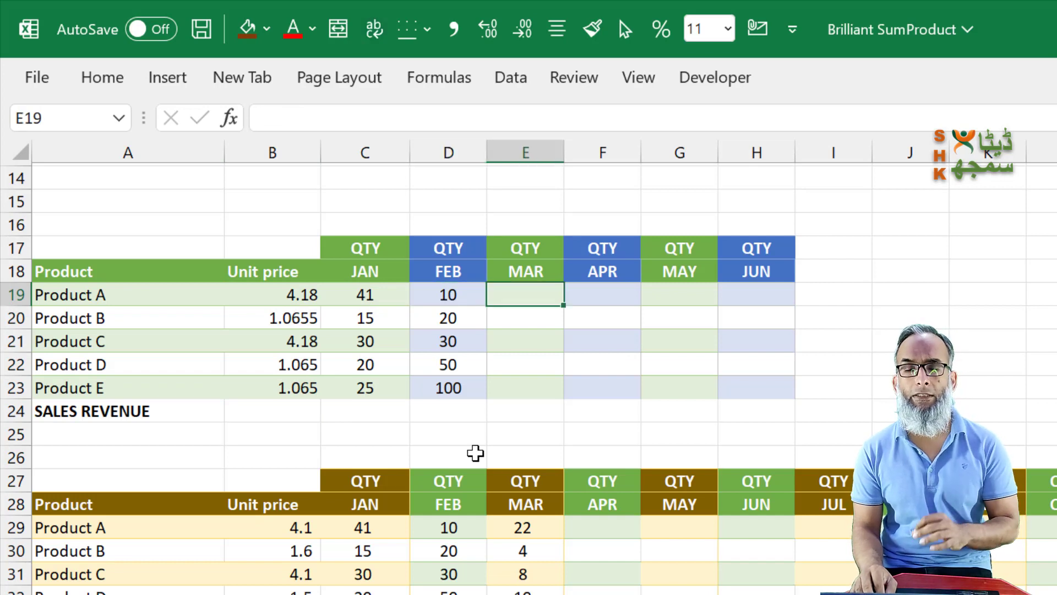
key("Right")
key("Left")
key("Left")
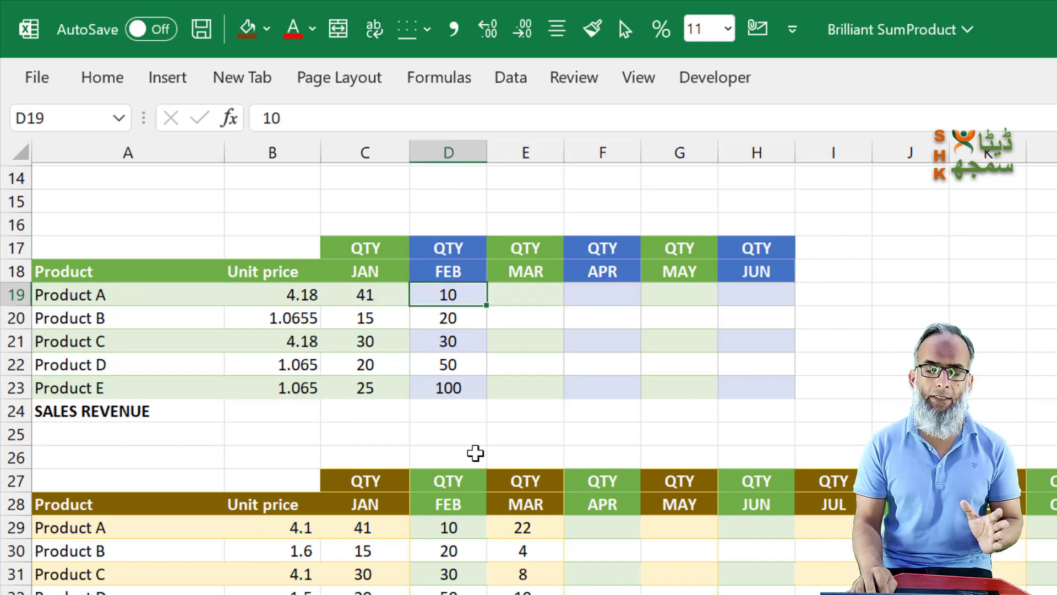
- Start the January sales revenue formula in C24 by multiplying Product A's unit price and quantity, =B19*C19
key("Down")
key("Down")
key("Down")
key("Down")
key("Down")
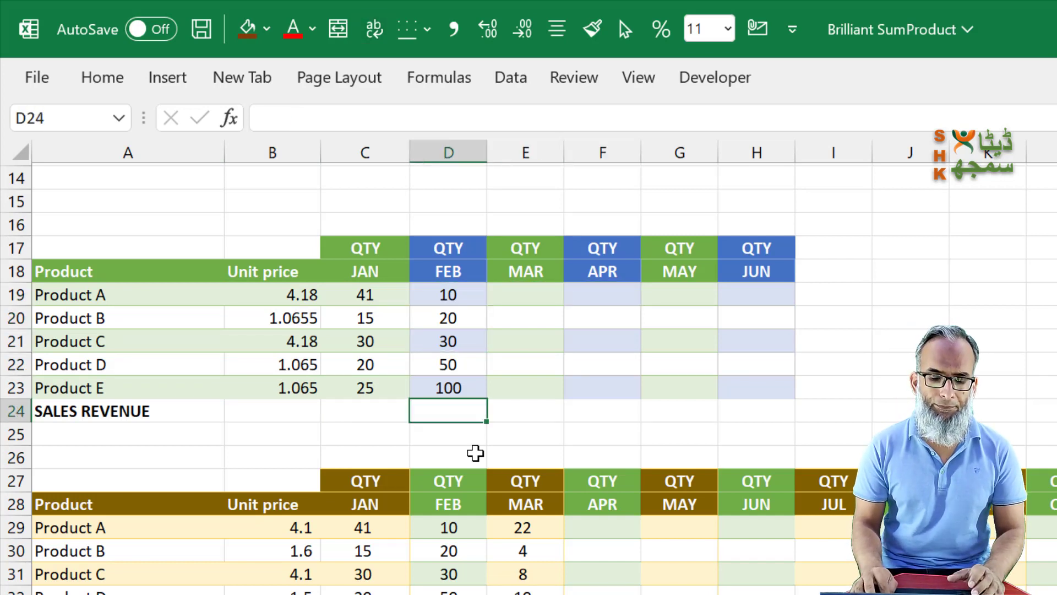
key("Left")
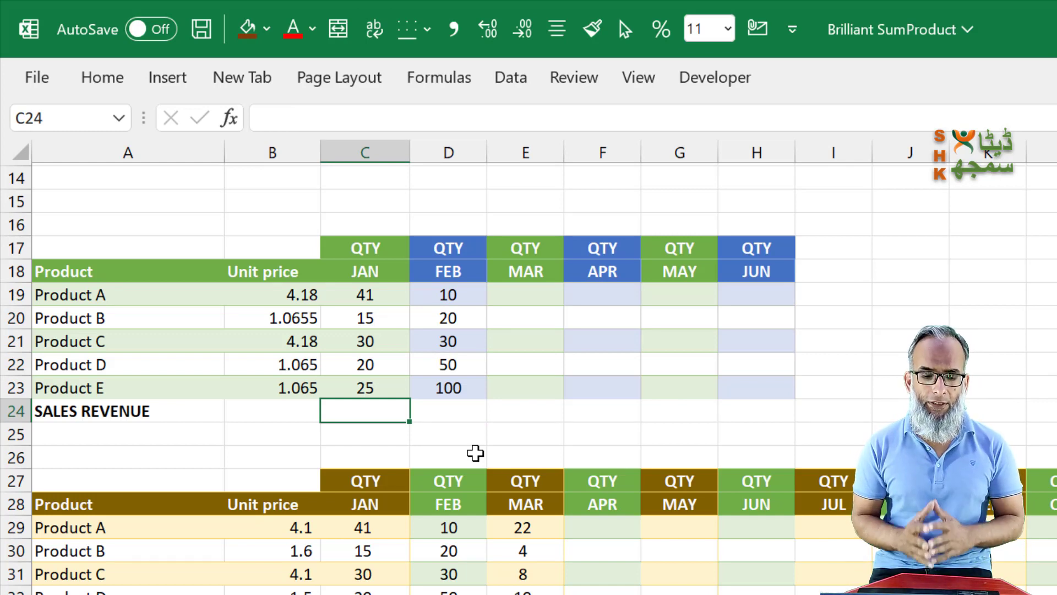
type("=")
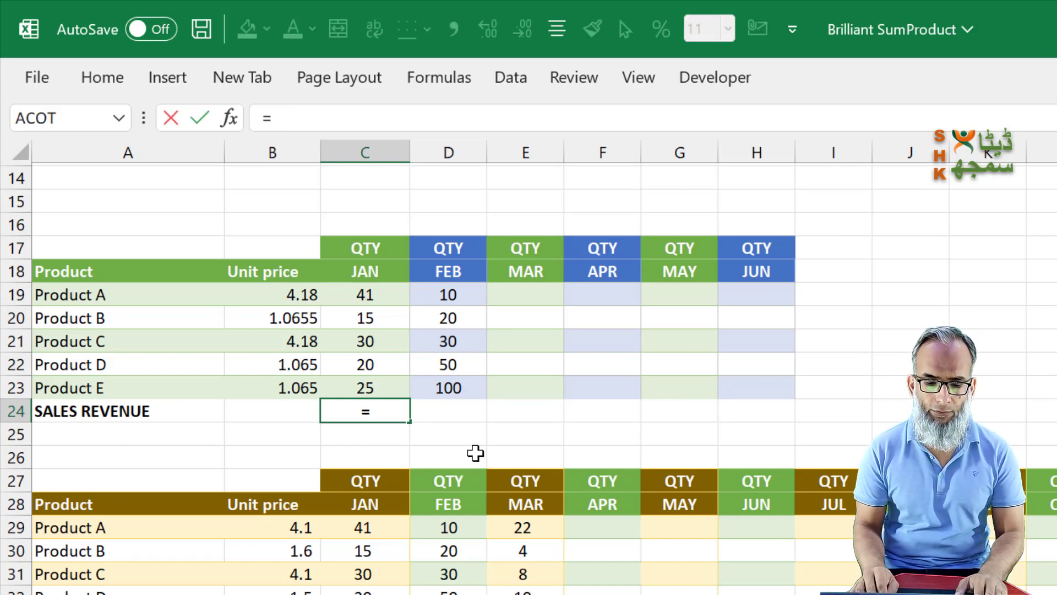
key("Up")
key("Up")
key("Up")
key("Up")
key("Up")
key("Left")
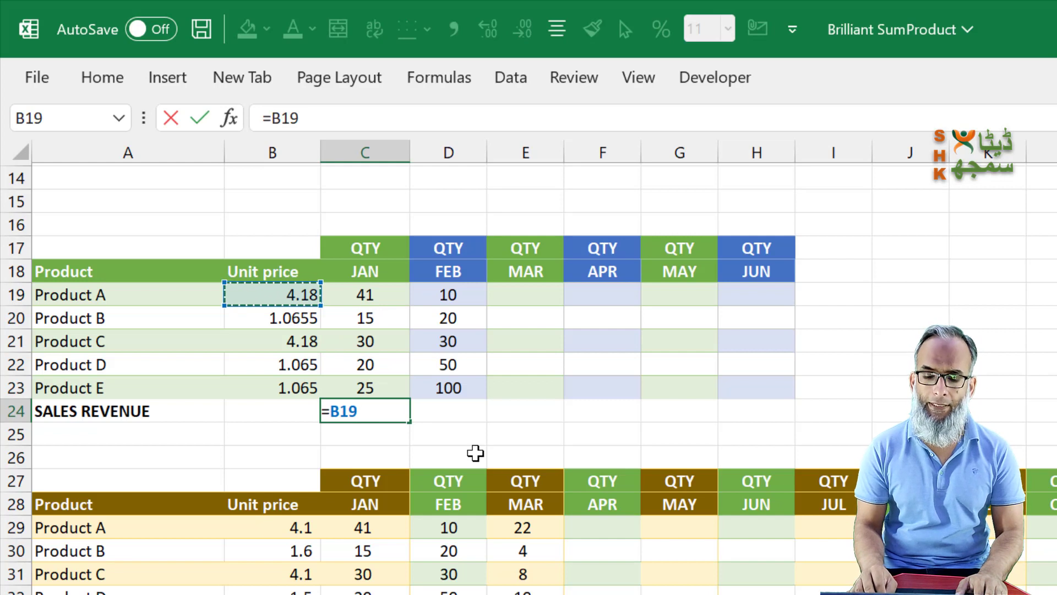
type("*")
key("Up")
key("Up")
key("Up")
key("Up")
key("Up")
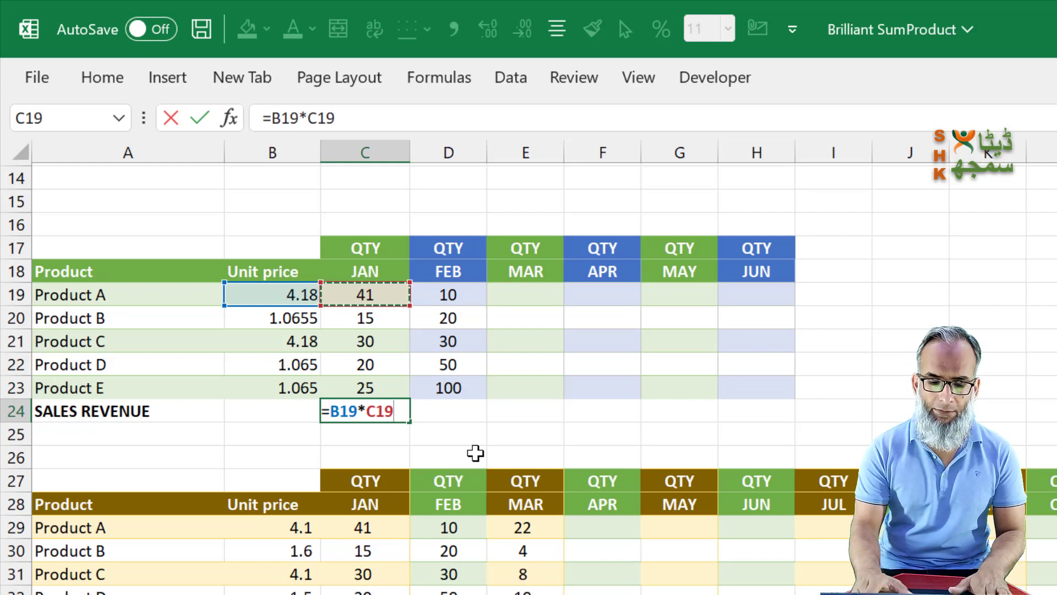
- Add Product B's price times quantity, +B20*C20, to the C24 formula and enter it
type("+B")
left_click(283, 315)
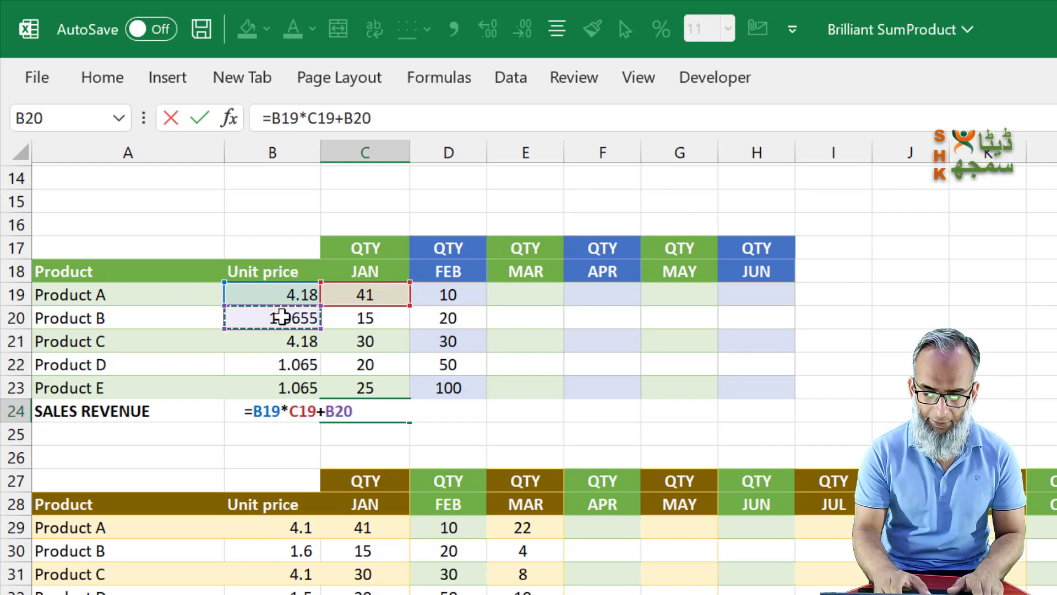
type("*")
left_click(364, 320)
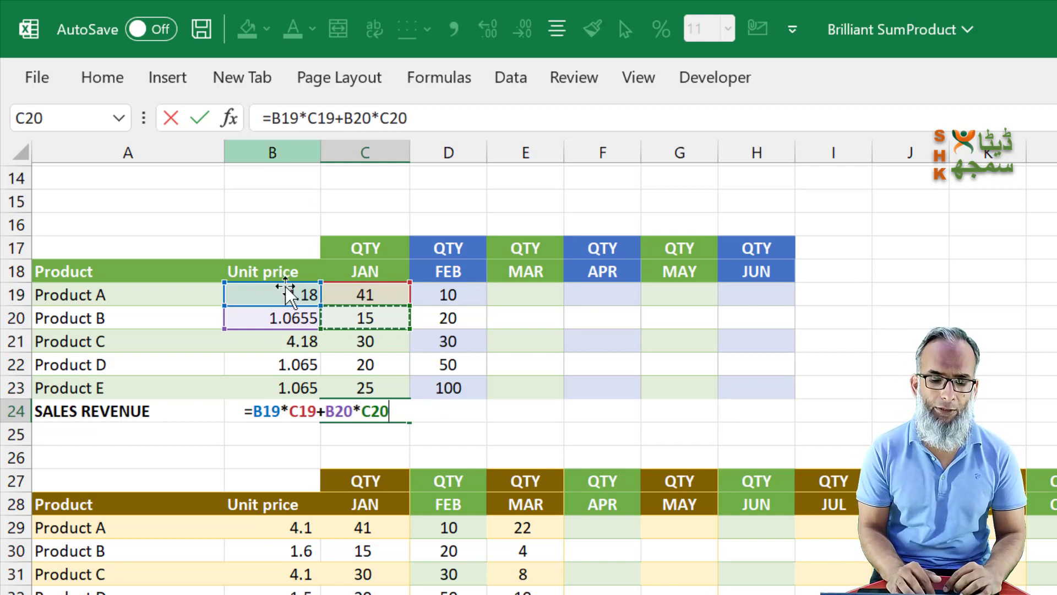
key("Return")
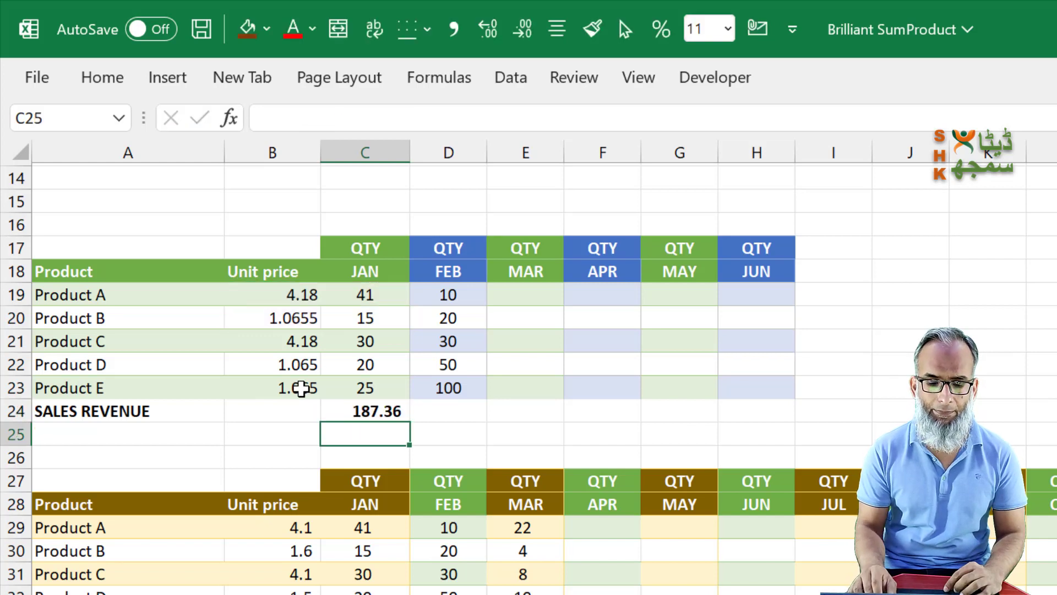
- Try filling the C24 revenue formula across to February in D24, and clear the copied formula
key("Up")
left_click_drag(411, 421, 471, 418)
left_click(458, 411)
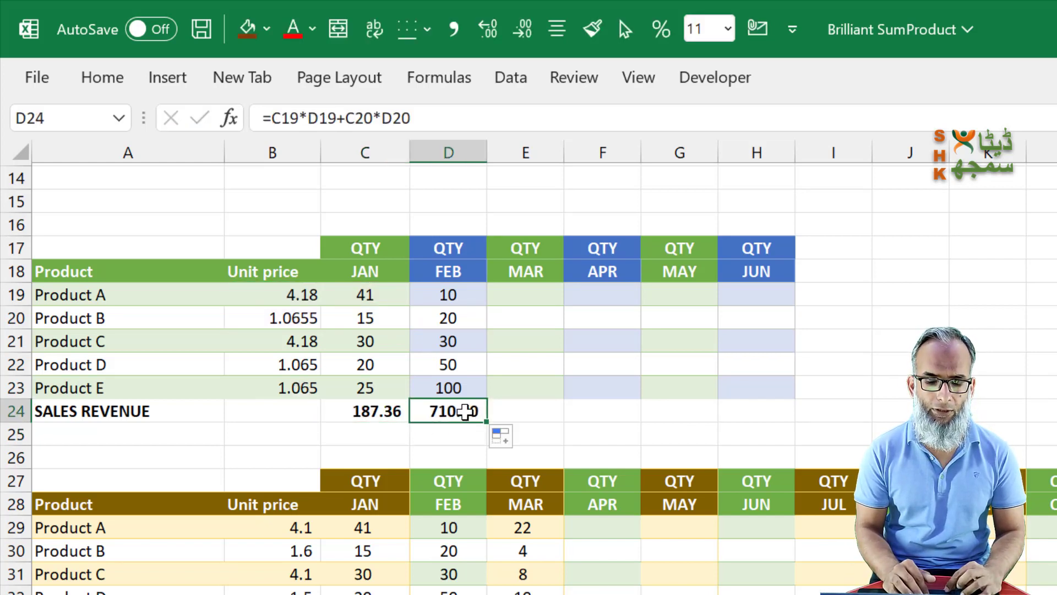
double_click(463, 413)
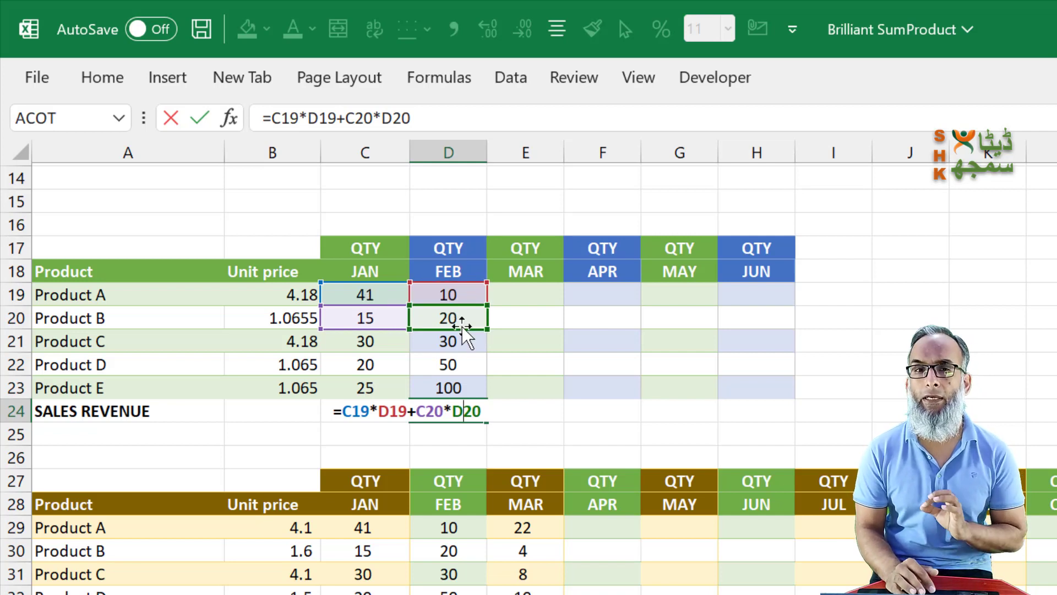
key("ctrl+Return")
key("Delete")
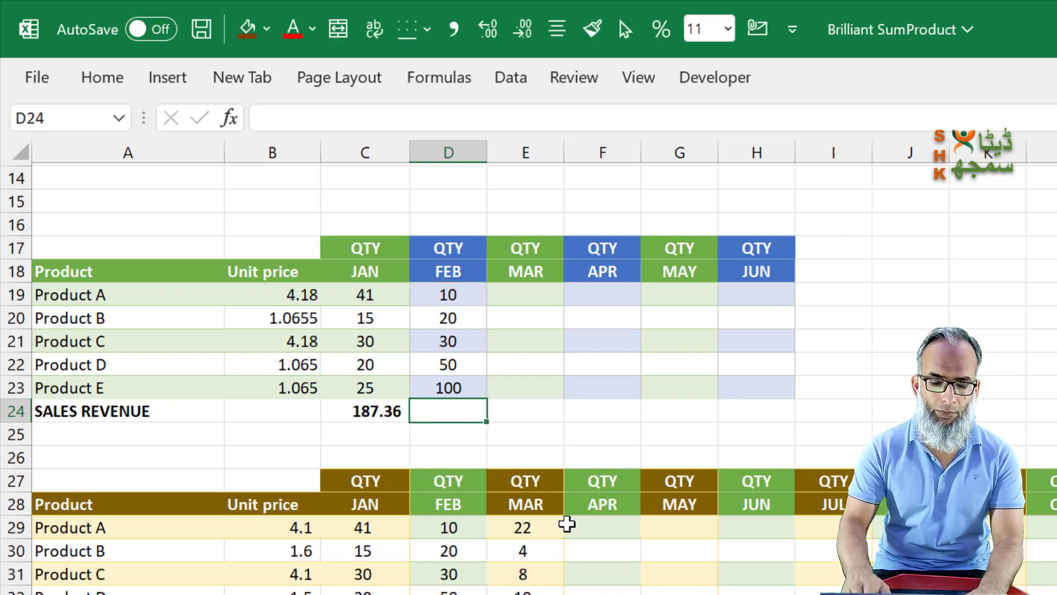
- Reopen the C24 formula for editing and lock only the column of the first unit price reference as $B19
key("Left")
key("F2")
key("Home")
key("Right")
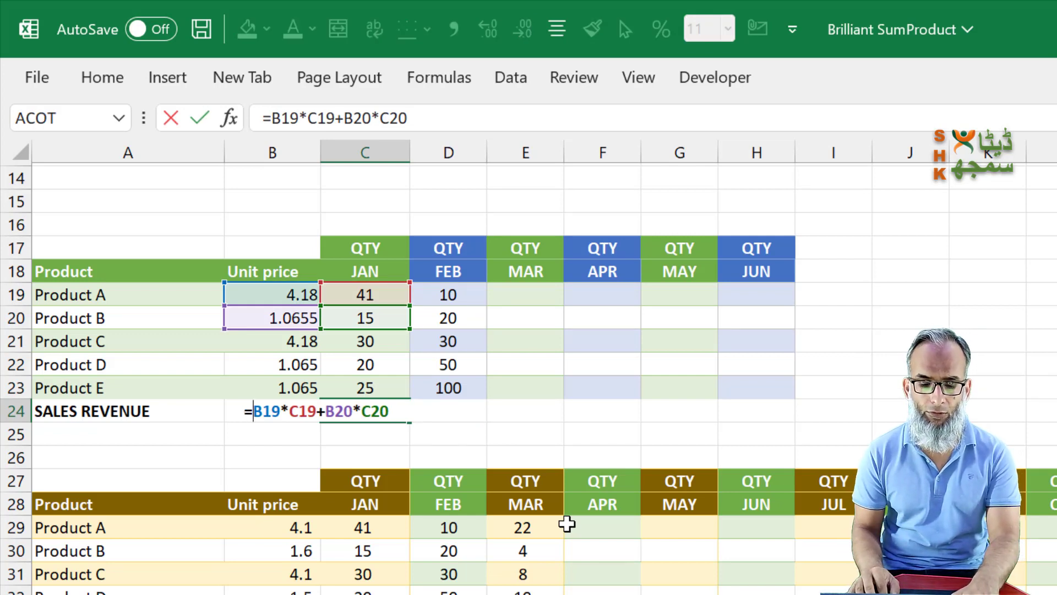
key("F4")
key("F4")
key("F4")
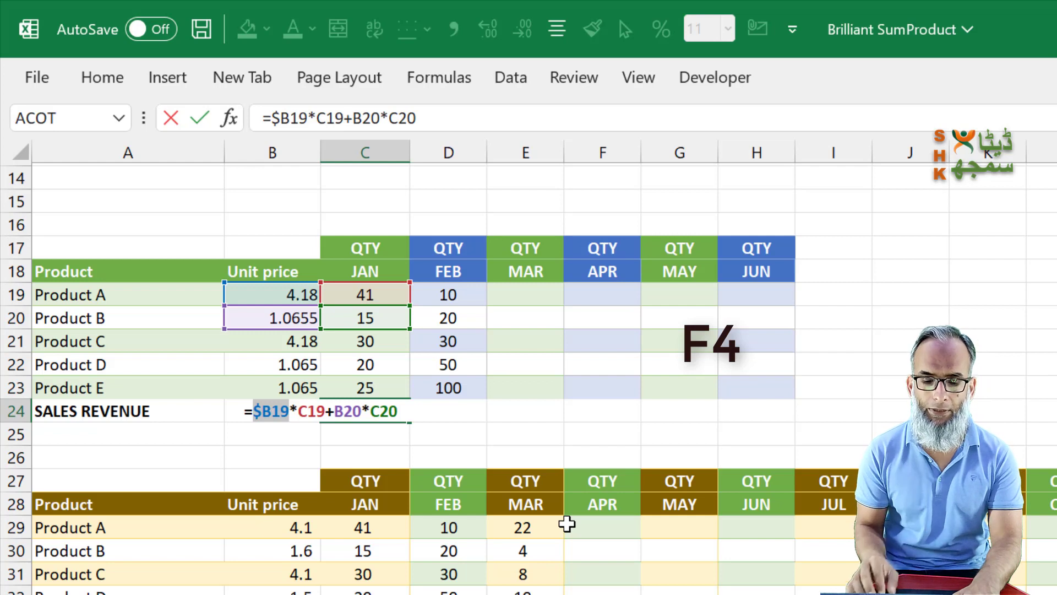
- Lock only the column of Product B's unit price reference in the C24 formula as $B20
key("Right")
key("Right")
key("Right")
key("Right")
key("Right")
key("Right")
key("Right")
key("Right")
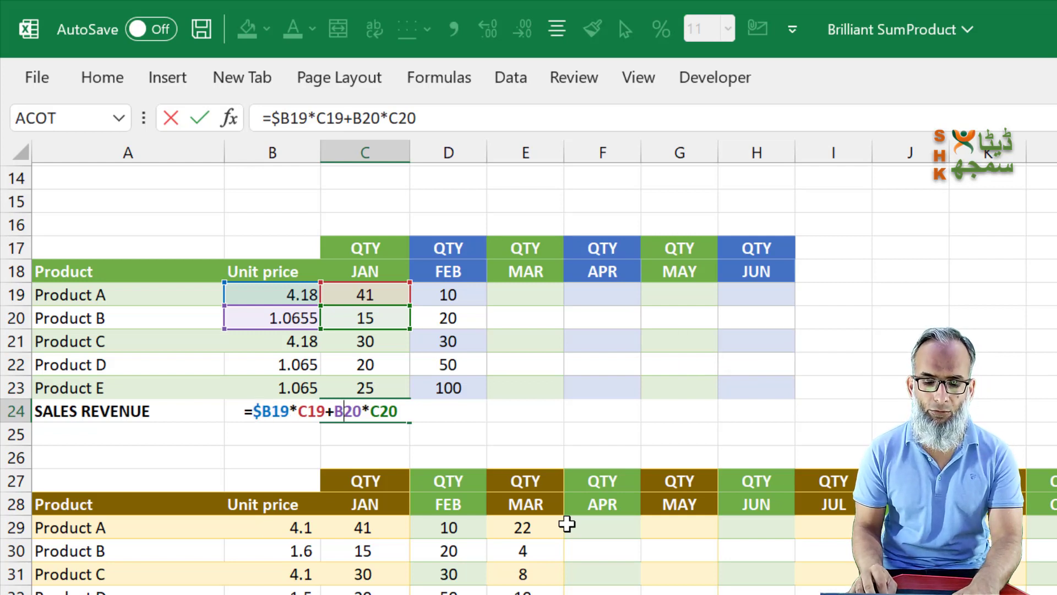
key("F4")
key("F4")
key("F4")
- Append Product C's column-locked unit price times its January quantity, +$B21*C21, to the C24 formula
key("End")
type("+")
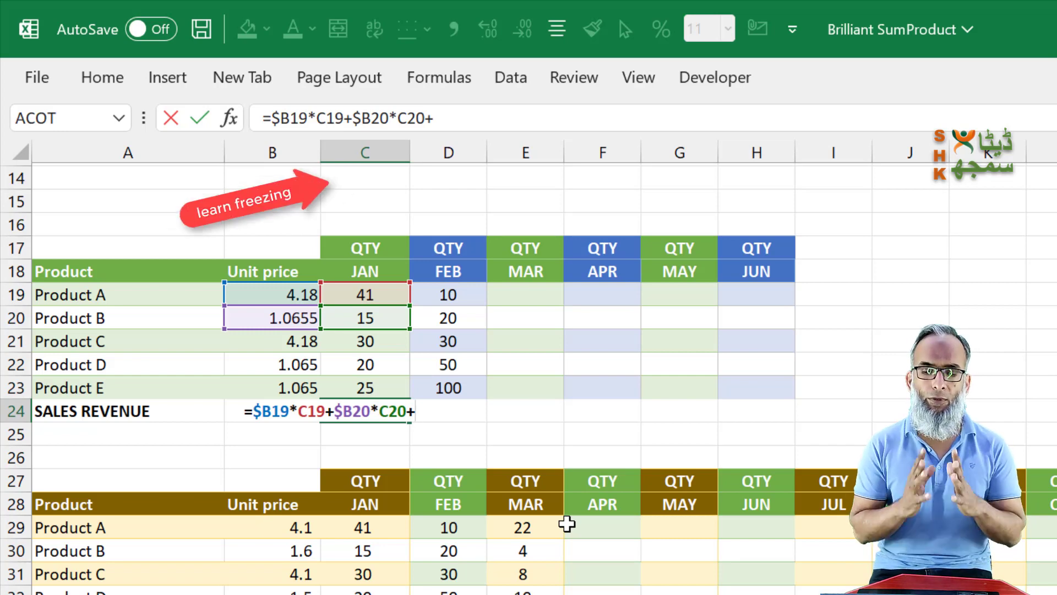
key("Left")
key("Up")
key("Up")
key("Up")
key("F4")
key("F4")
key("F4")
type("*")
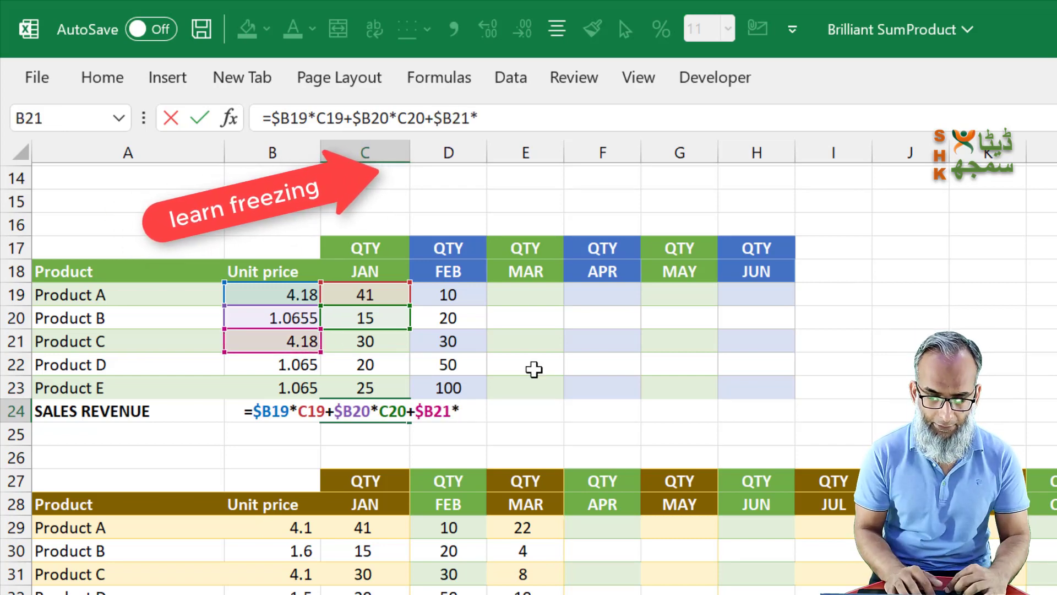
key("Up")
key("Up")
key("Up")
- Extend the C24 formula with Product D's term, +$B22*C22, keeping the price column locked
type("+")
left_click(304, 365)
key("F4")
type("*")
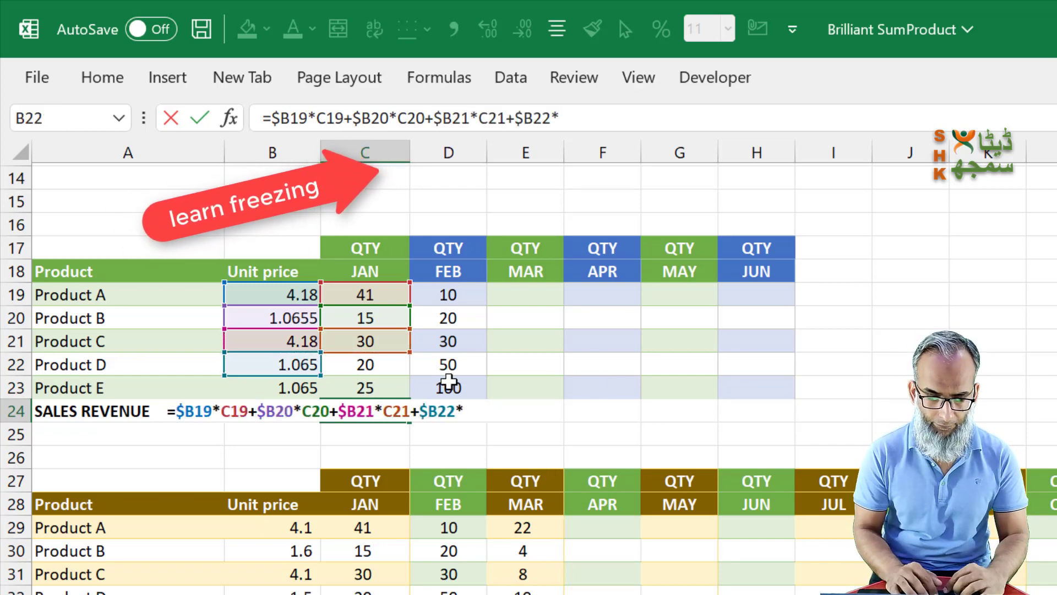
key("Up")
key("Up")
- Append Product E's column-locked unit price times its January quantity, +$B23*C23, and complete the C24 formula
type("+")
left_click(275, 387)
key("F4")
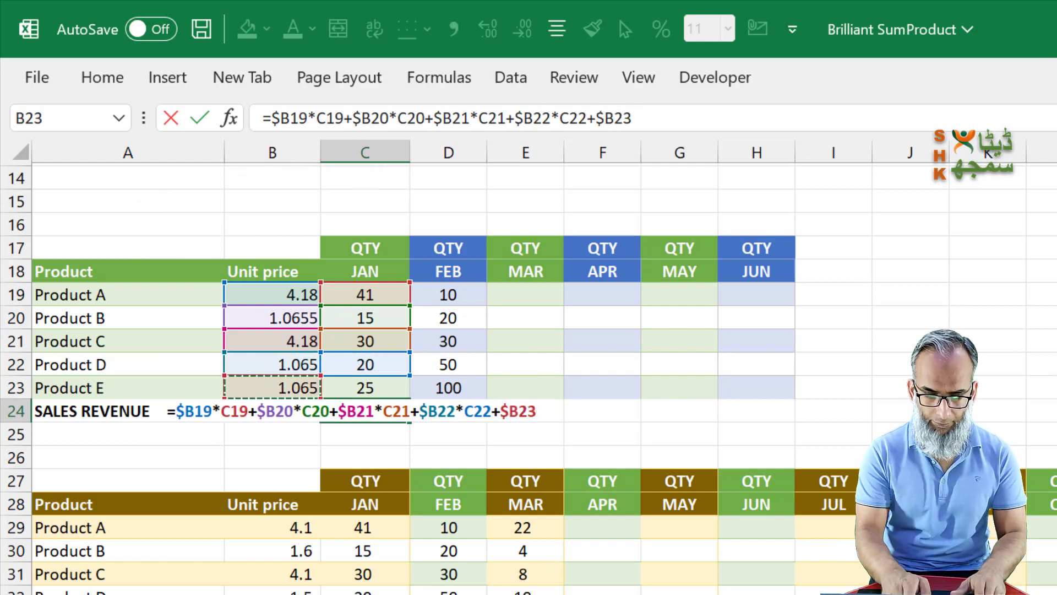
type("*")
left_click(387, 392)
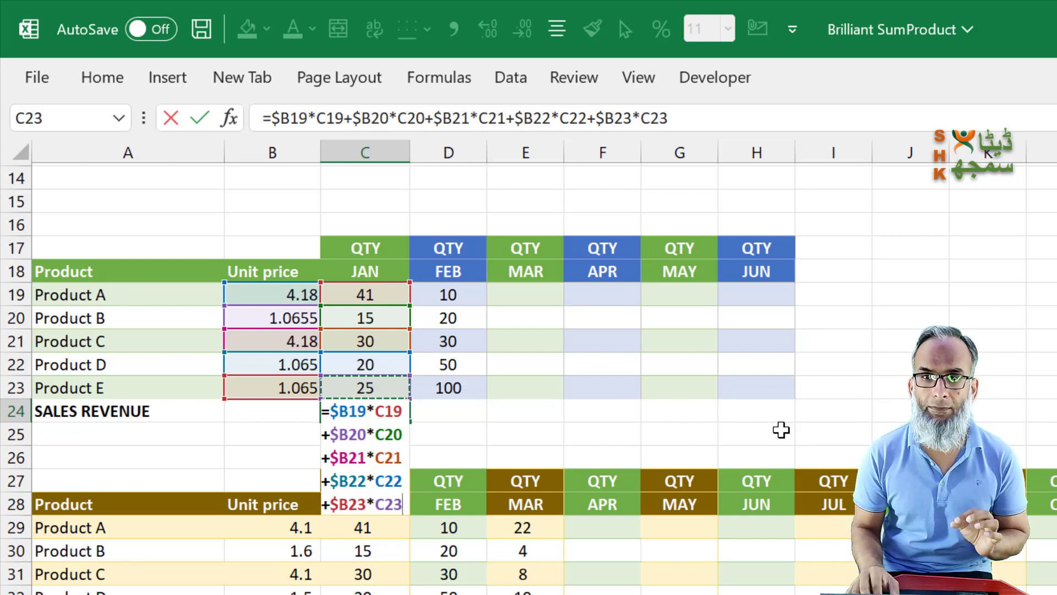
key("Return")
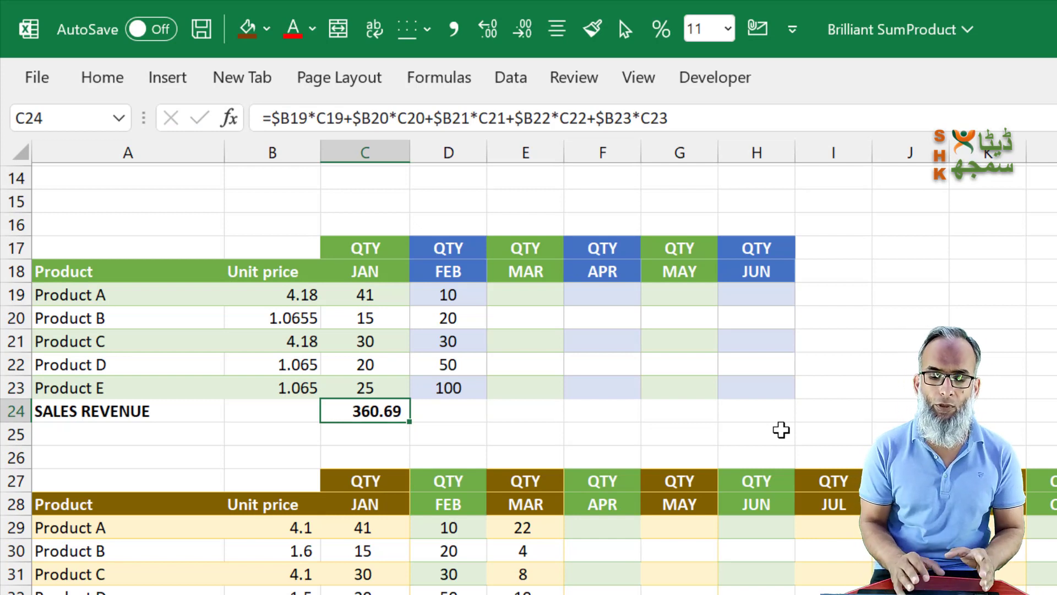
- Copy the January sales revenue formula from C24 across February to June, through H24
left_click(460, 412)
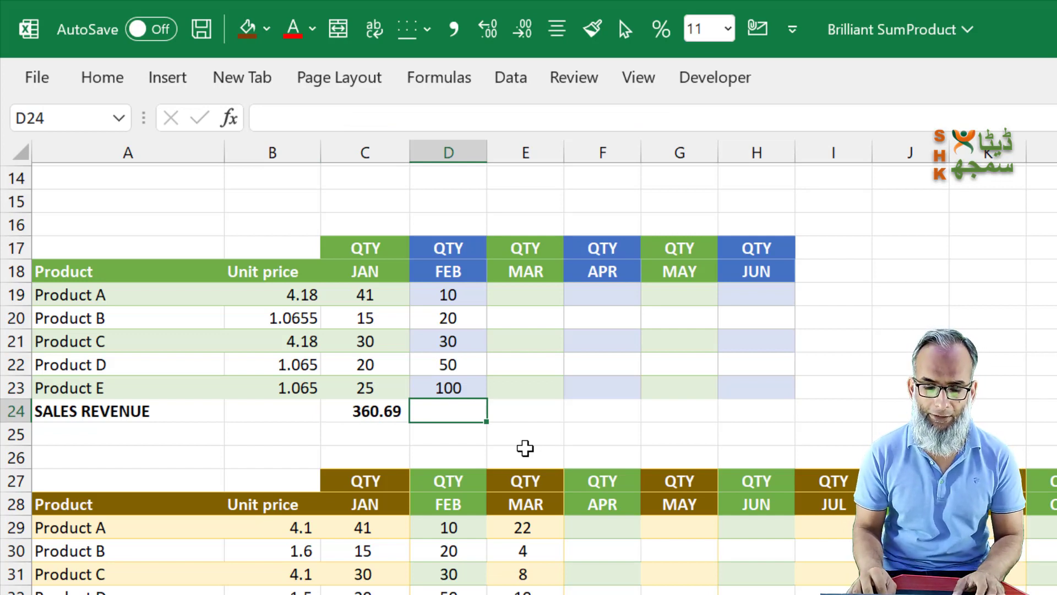
key("Left")
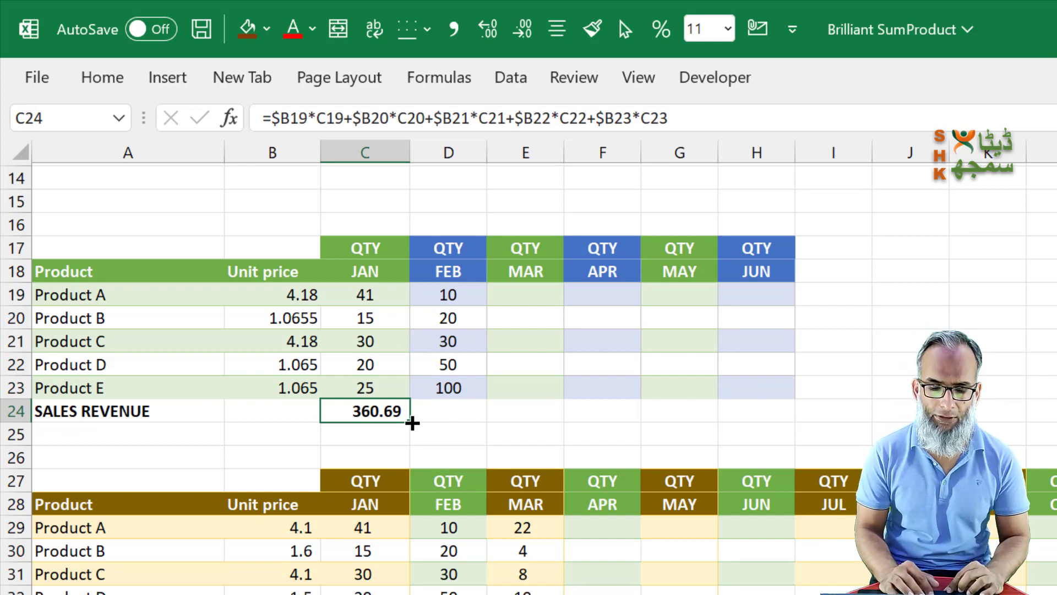
left_click_drag(413, 423, 768, 411)
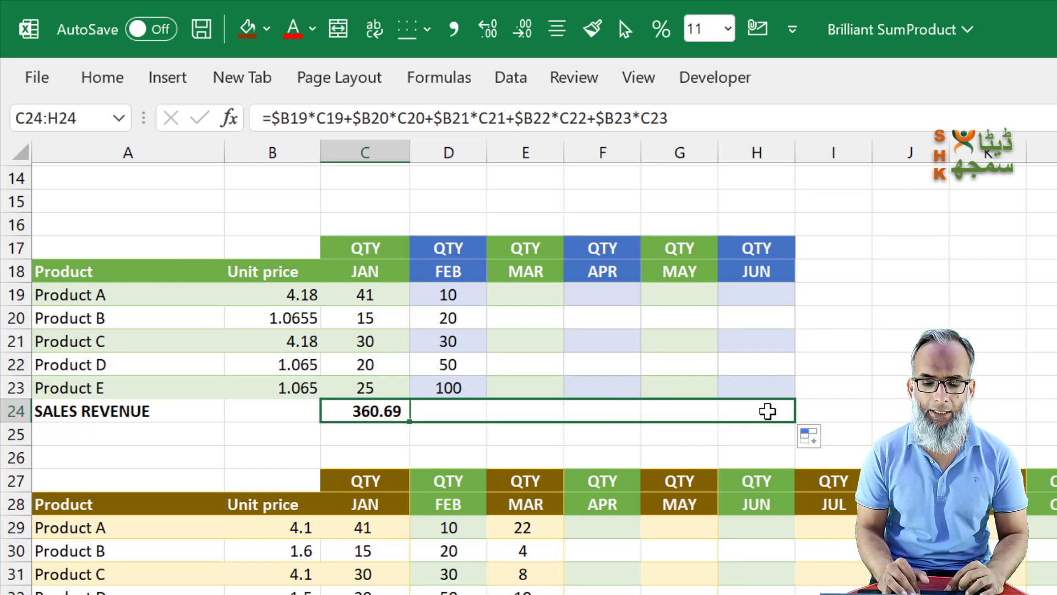
- Inspect the copied sales revenue formulas from D24 to H24 one by one, checking which cells each references
left_click(464, 413)
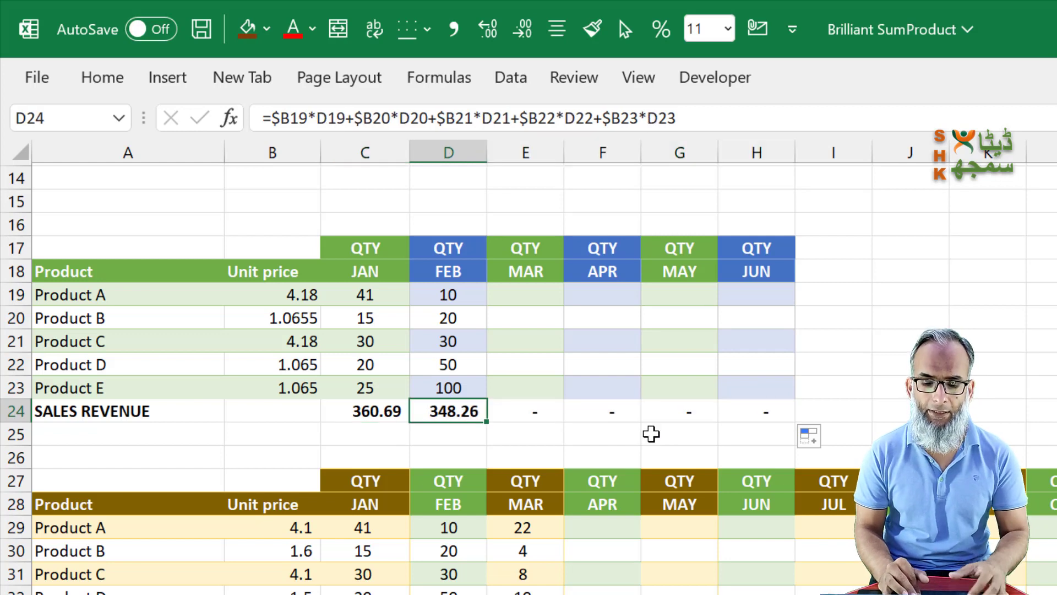
key("F2")
key("Tab")
key("F2")
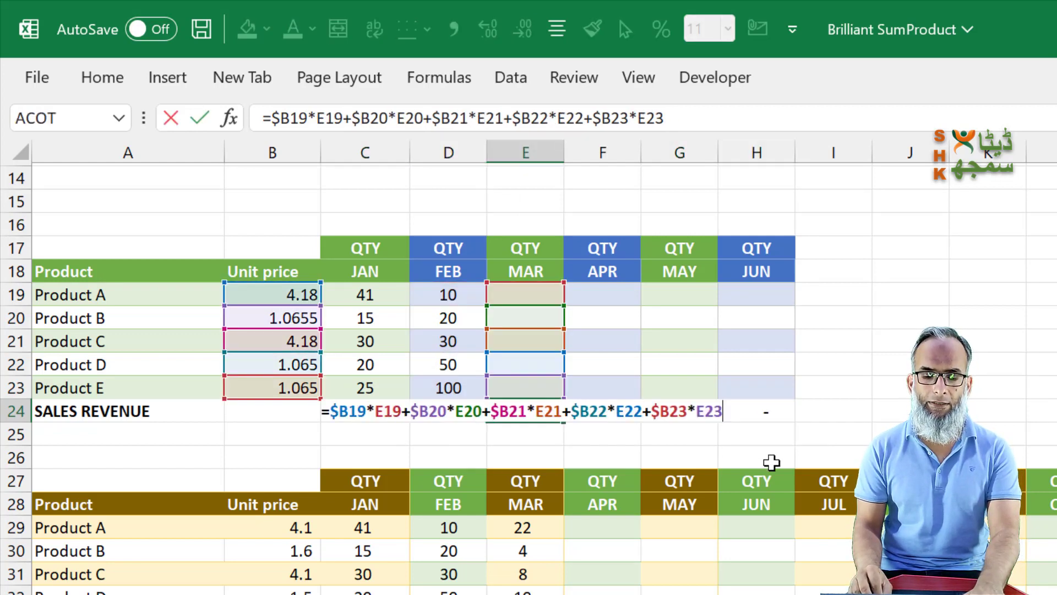
key("Tab")
key("F2")
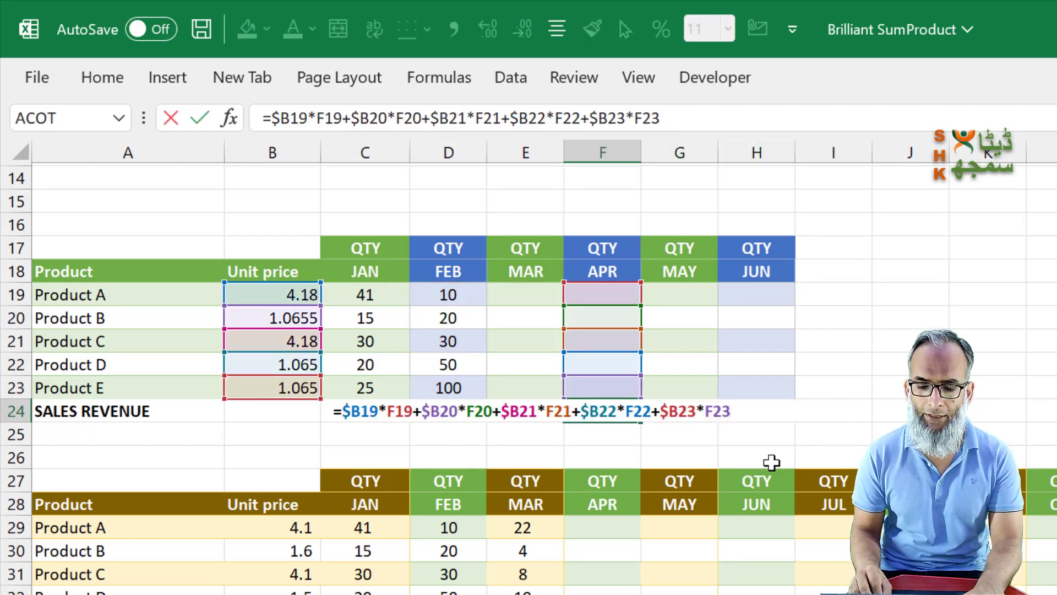
key("Tab")
key("F2")
key("Tab")
key("F2")
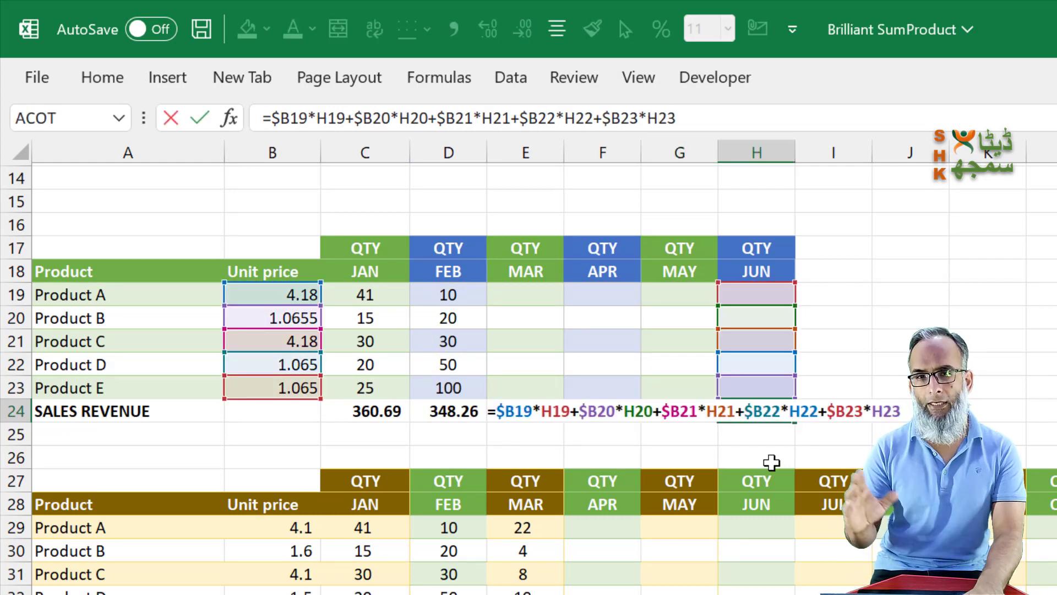
key("Escape")
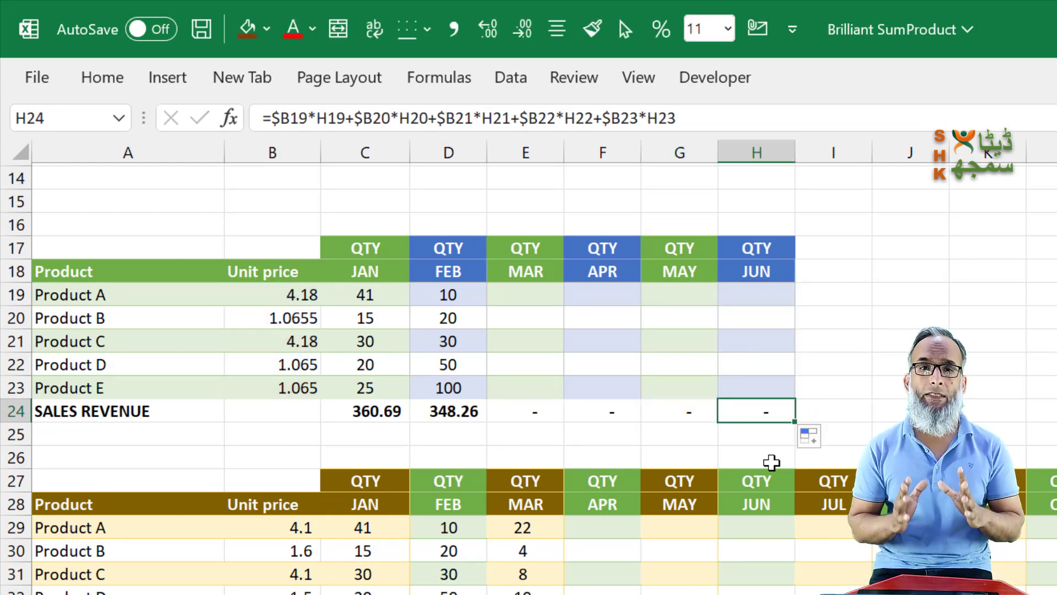
- Start a SUMPRODUCT formula in C52, January's total sales, with the unit prices B29:B51 as the first array
scroll(772, 463, "down", 3)
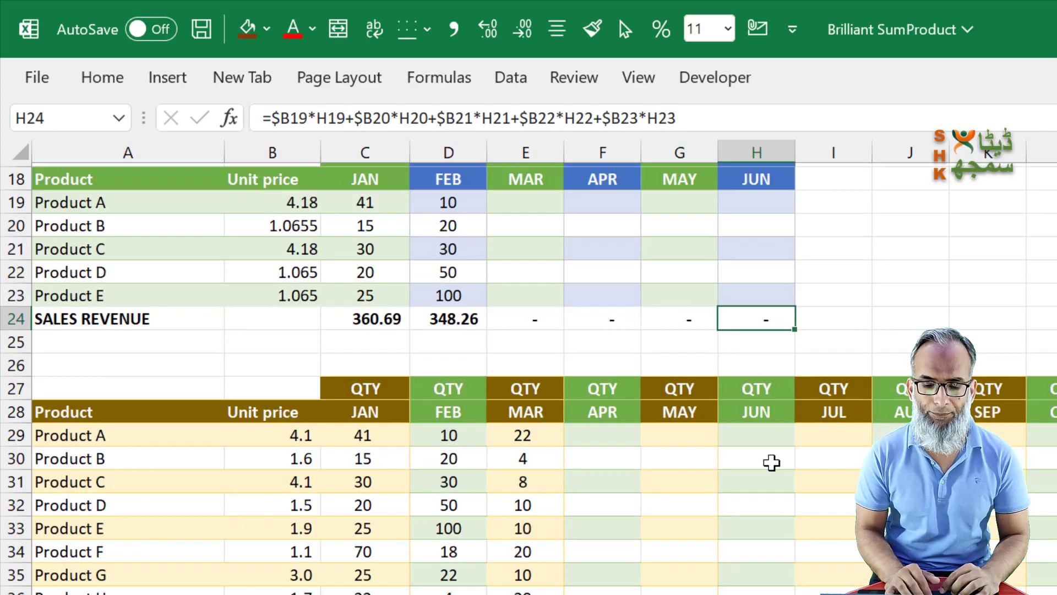
scroll(772, 462, "down", 1)
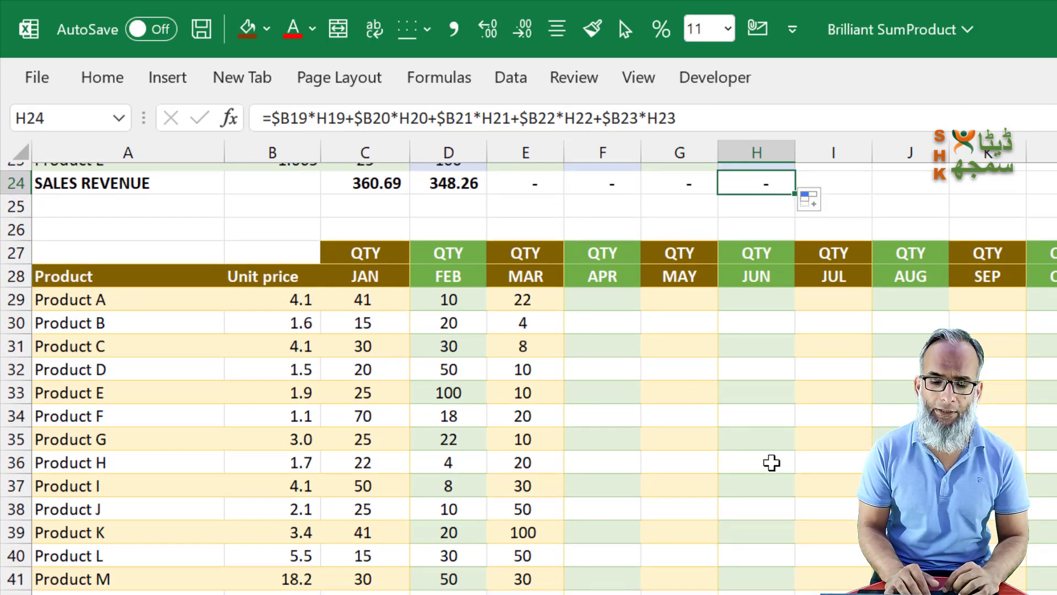
scroll(772, 462, "down", 1)
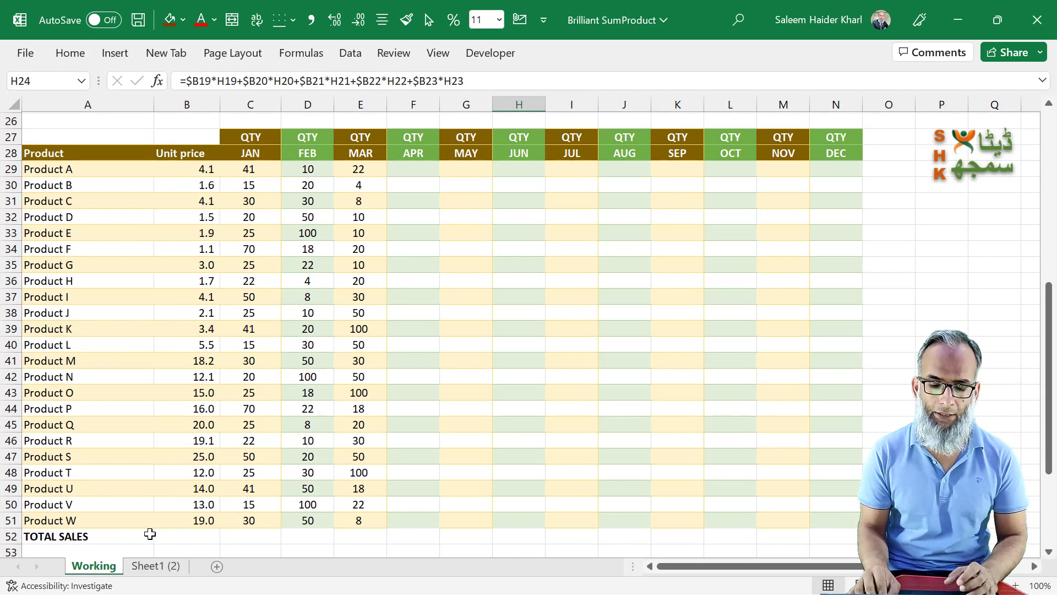
left_click(249, 533)
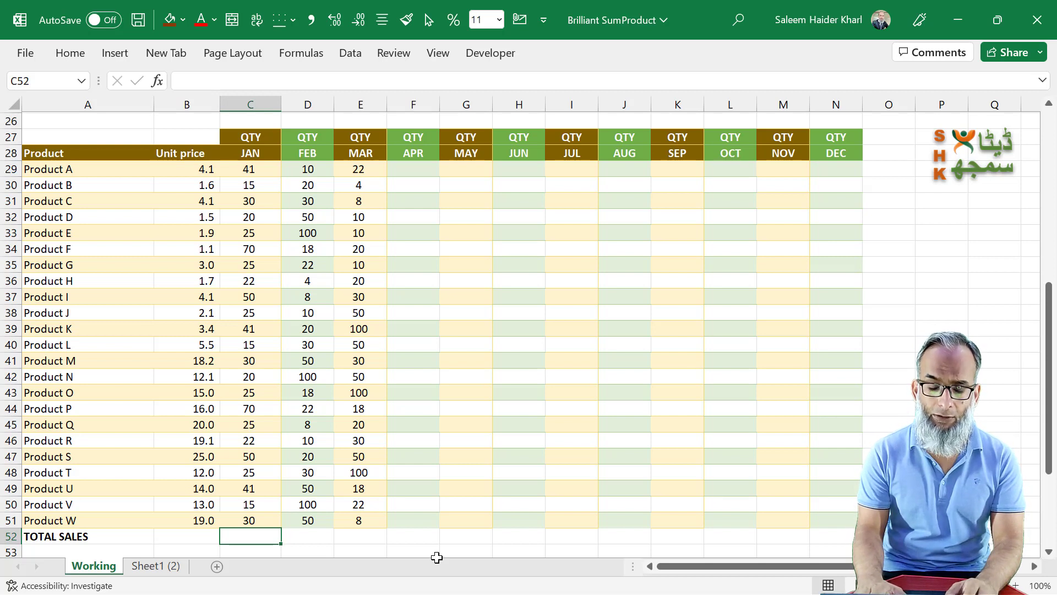
type("=")
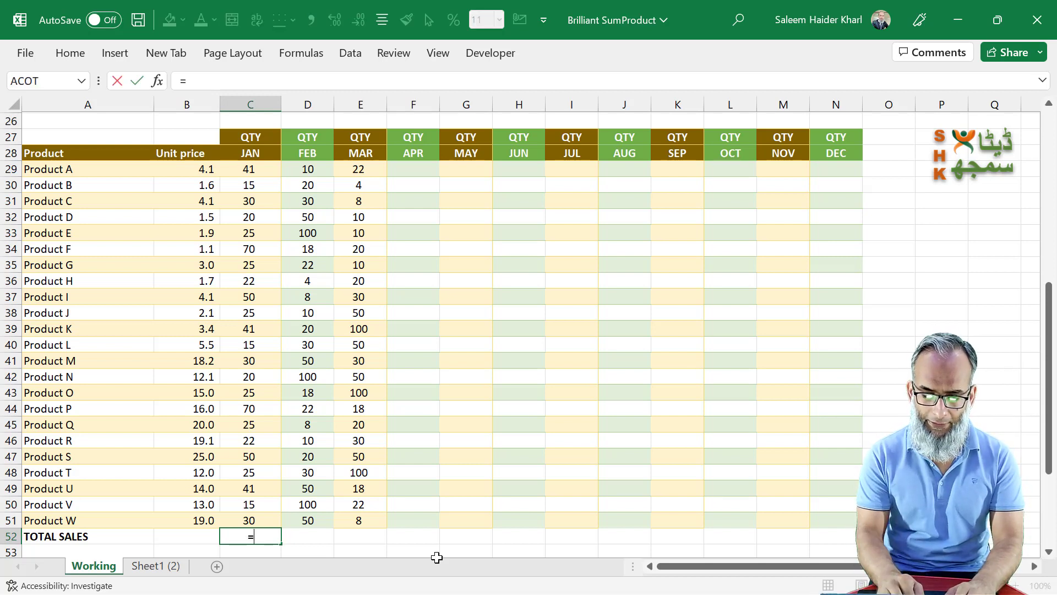
type("sumprod")
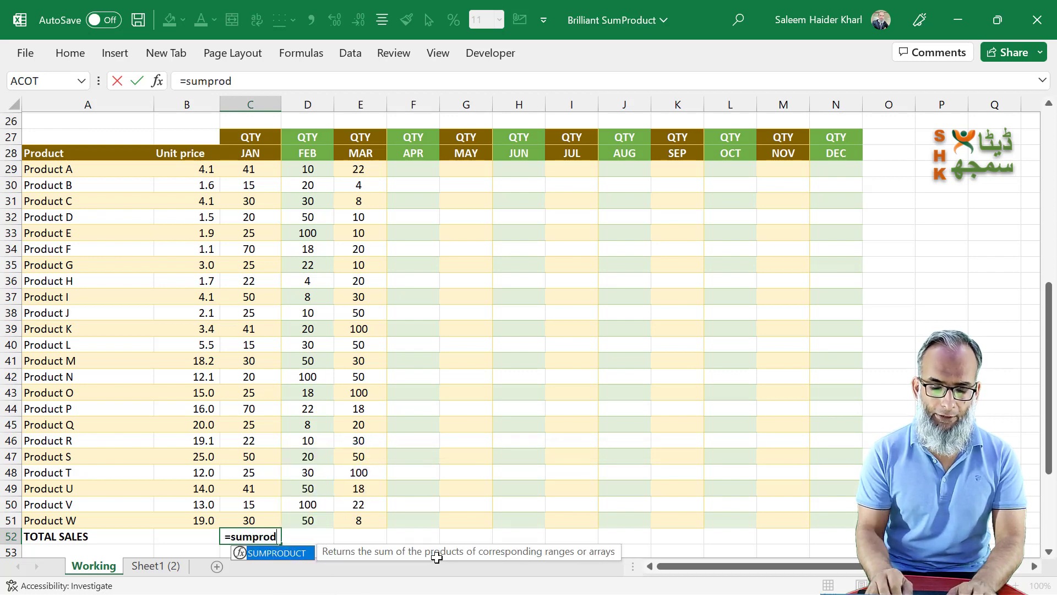
key("Tab")
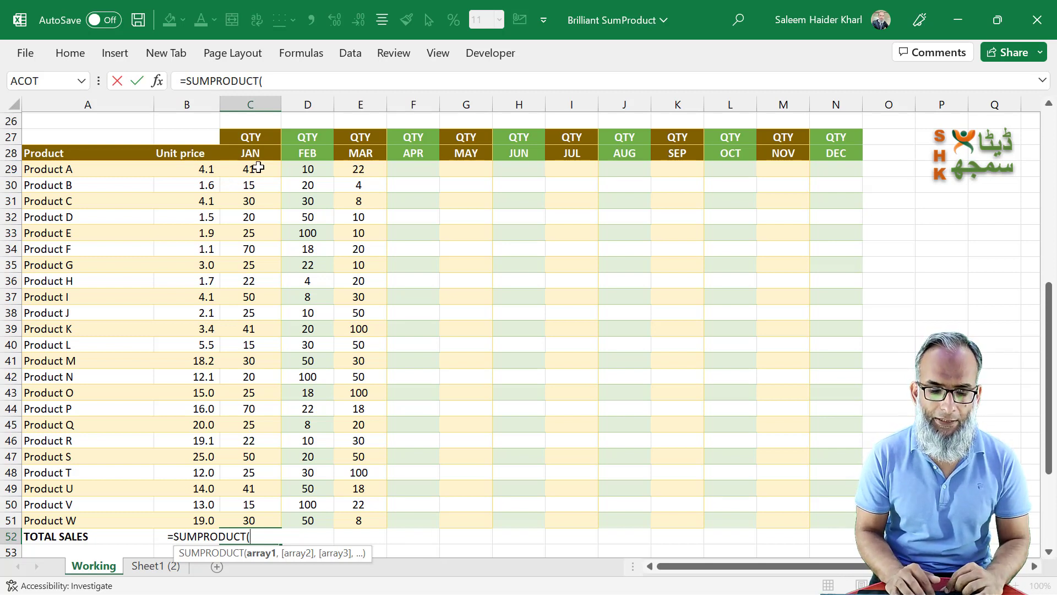
left_click(201, 172)
left_click_drag(201, 172, 197, 520)
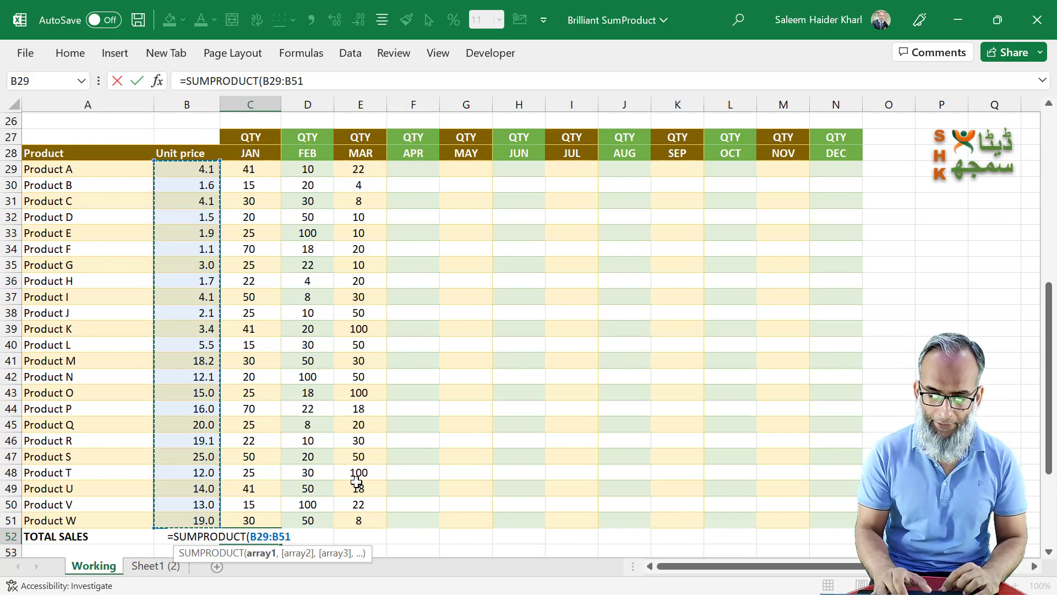
- Add the January quantities C29:C51 as the second array and complete the SUMPRODUCT formula in C52
type(",")
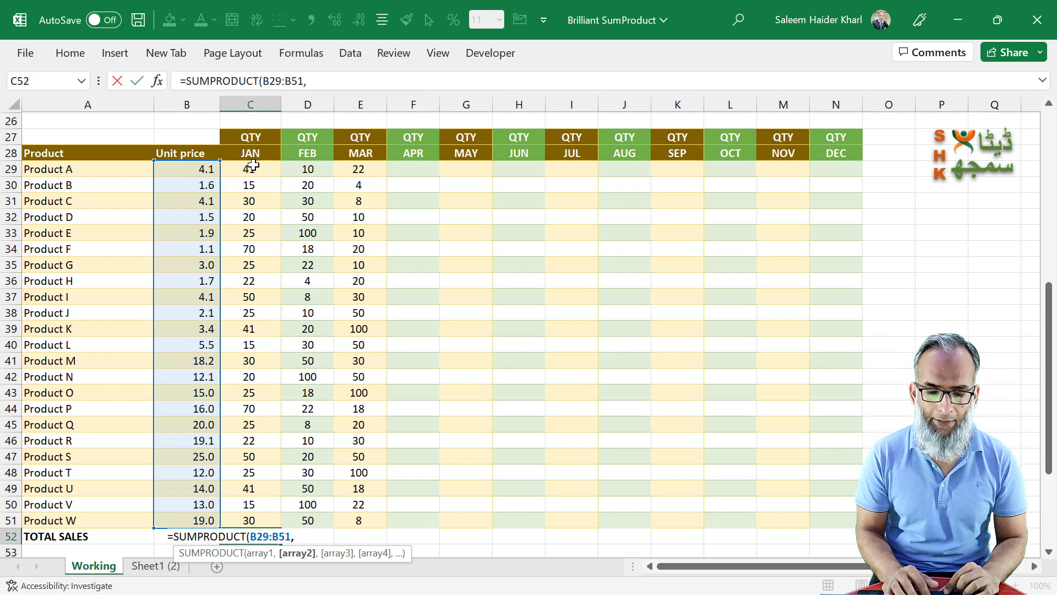
left_click_drag(253, 164, 243, 515)
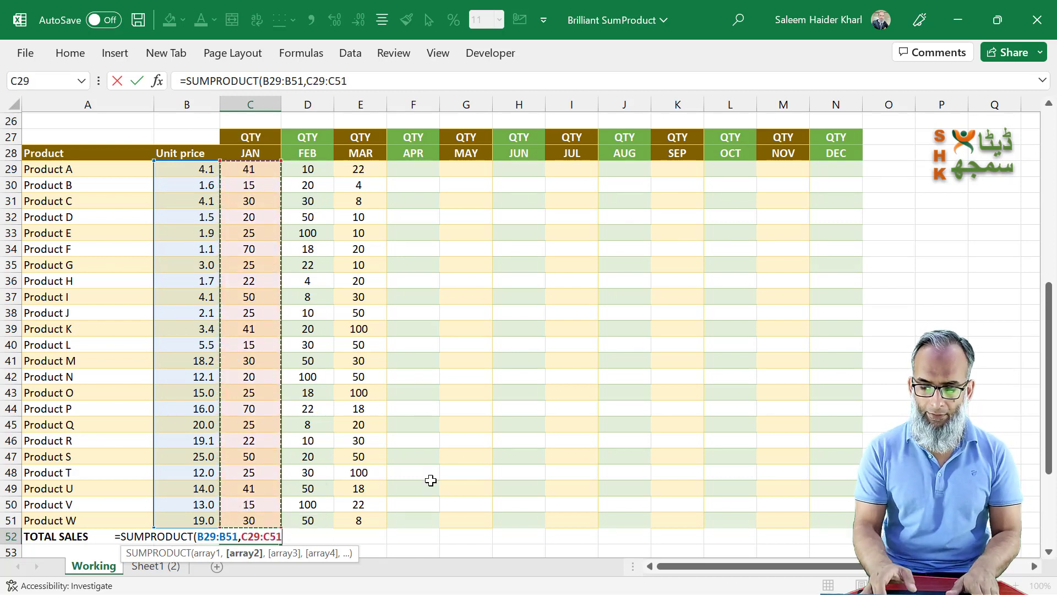
type(")")
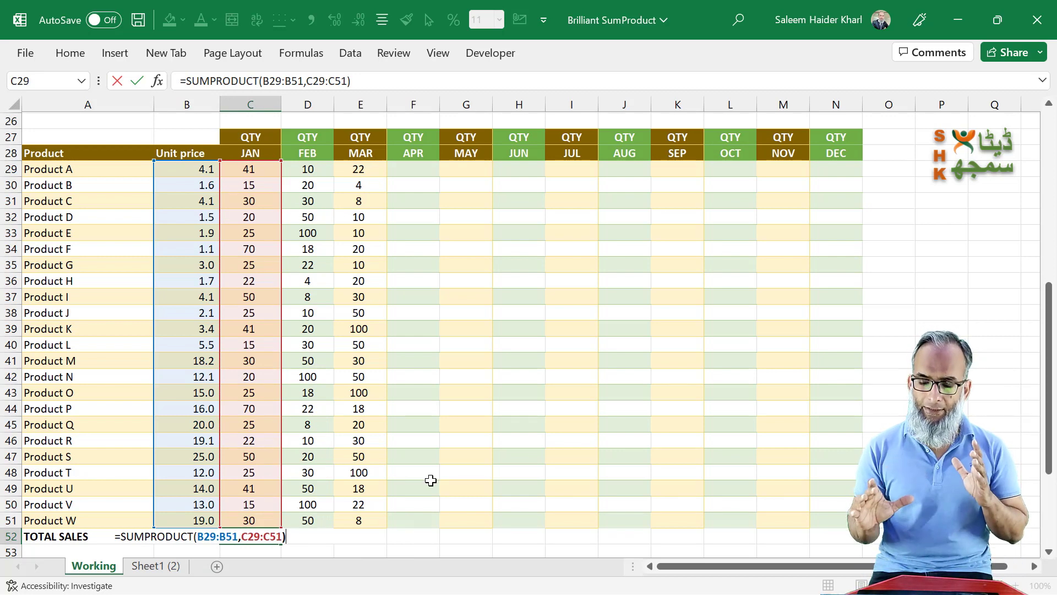
key("ctrl+Return")
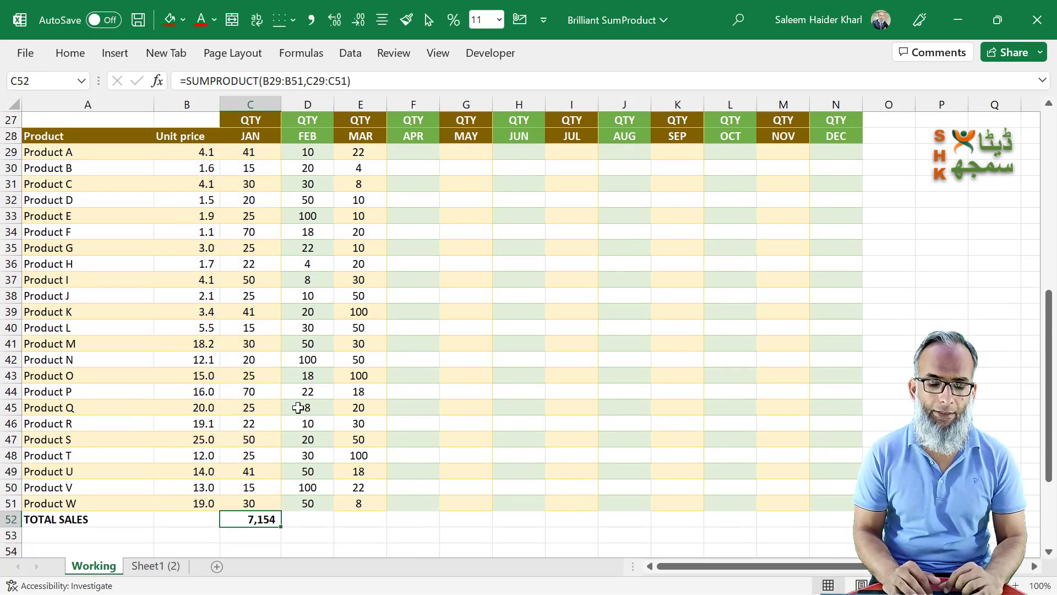
key("F2")
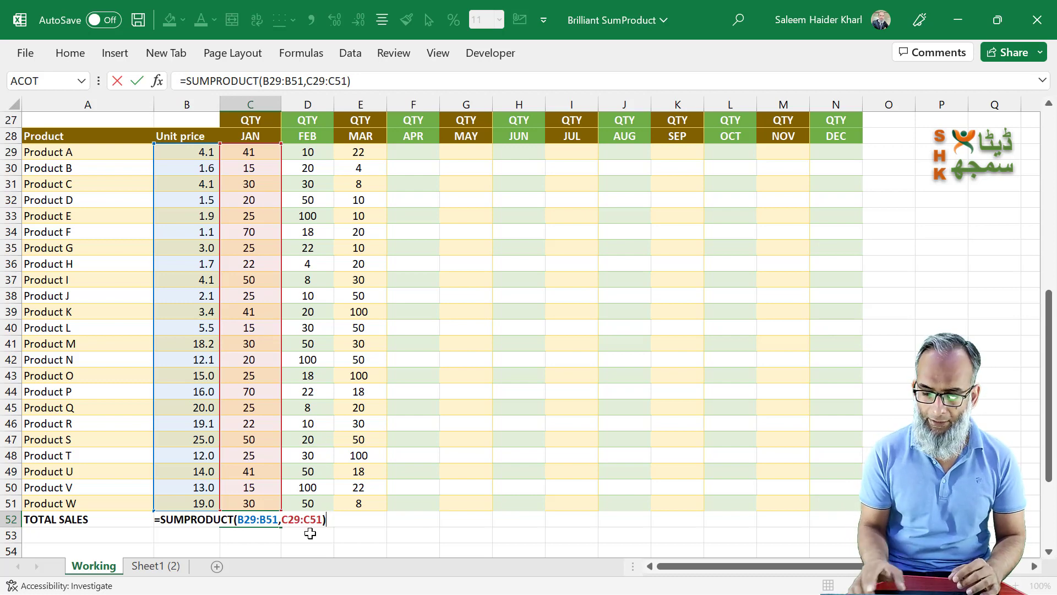
key("ctrl+Return")
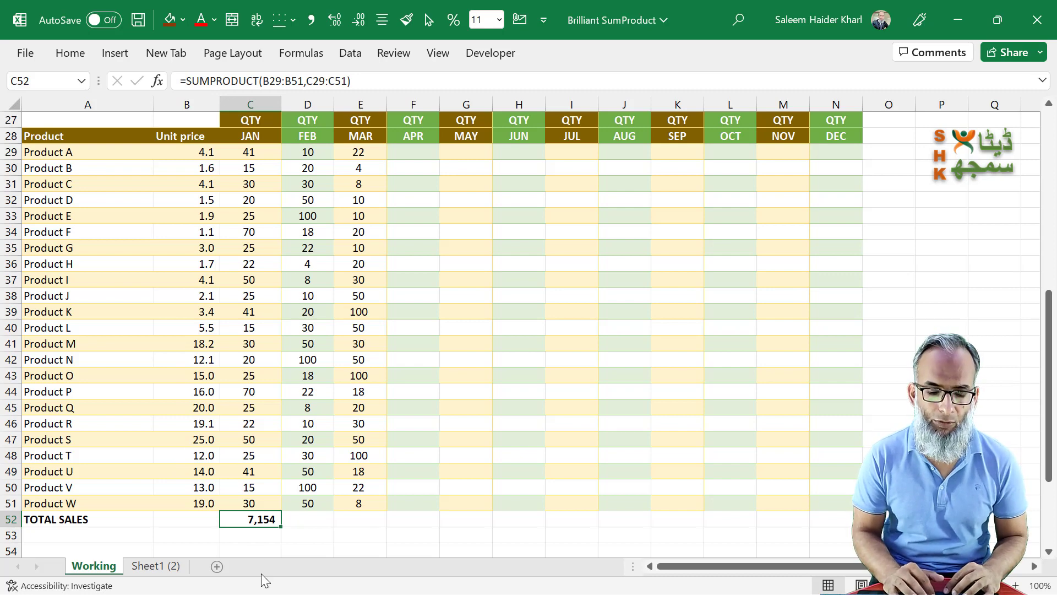
- Reopen the C52 formula for editing and make the start of the unit price range absolute as $B$29
key("F2")
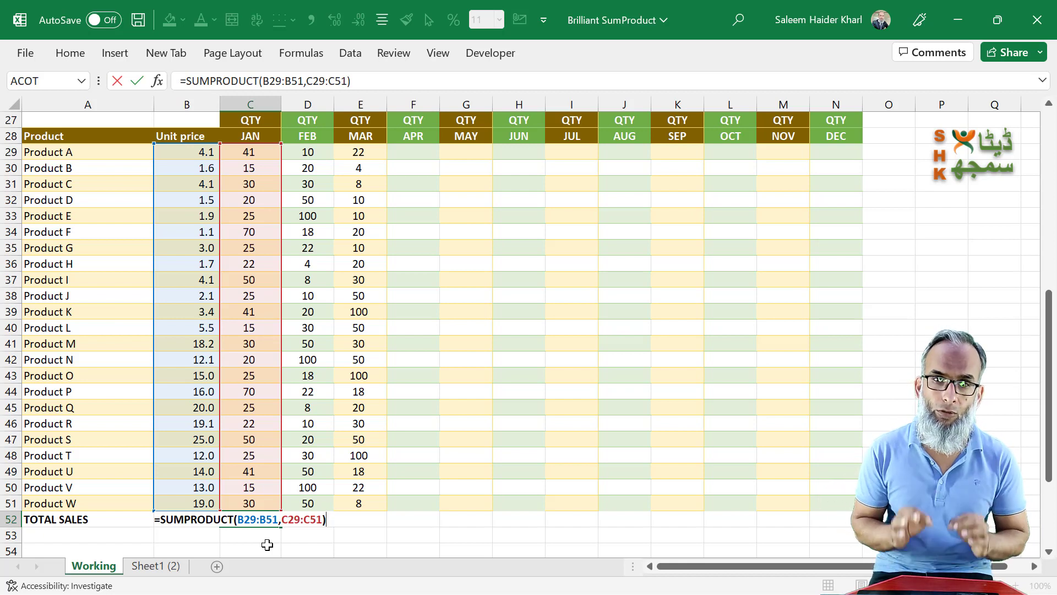
key("Left")
key("Left")
key("Left")
key("Left")
key("Left")
key("Left")
key("Left")
key("Left")
key("Left")
key("Left")
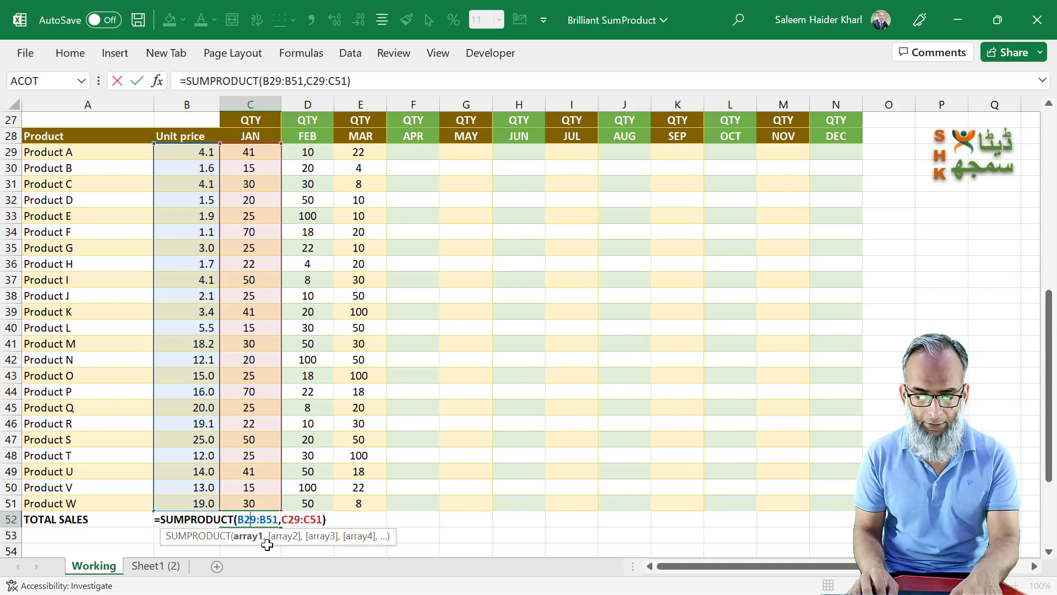
key("F4")
- Make the end of the unit price range absolute as $B$51 and complete the C52 formula
key("Right")
key("Right")
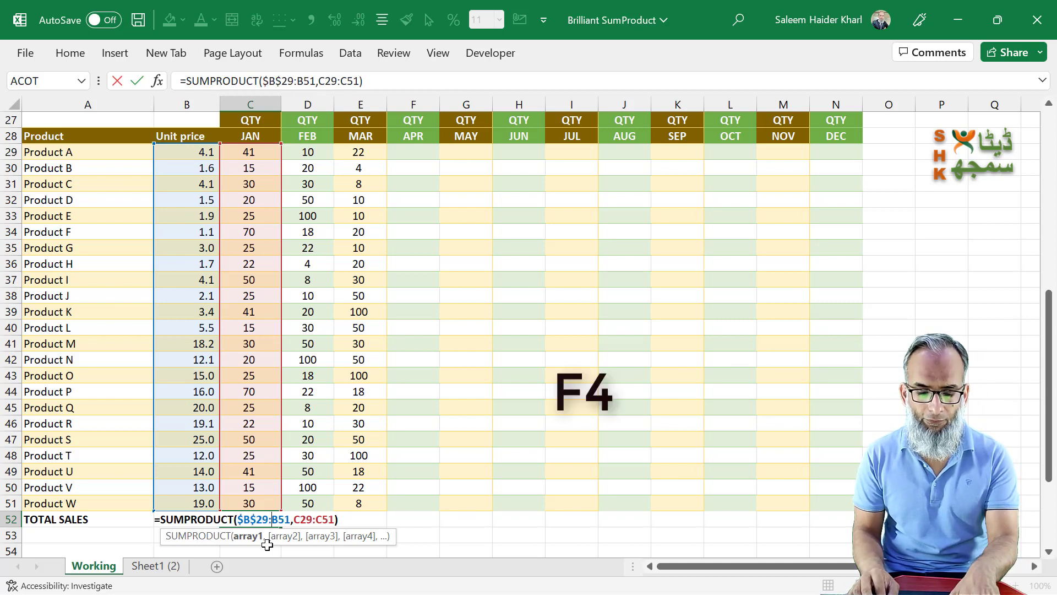
key("F4")
key("Right")
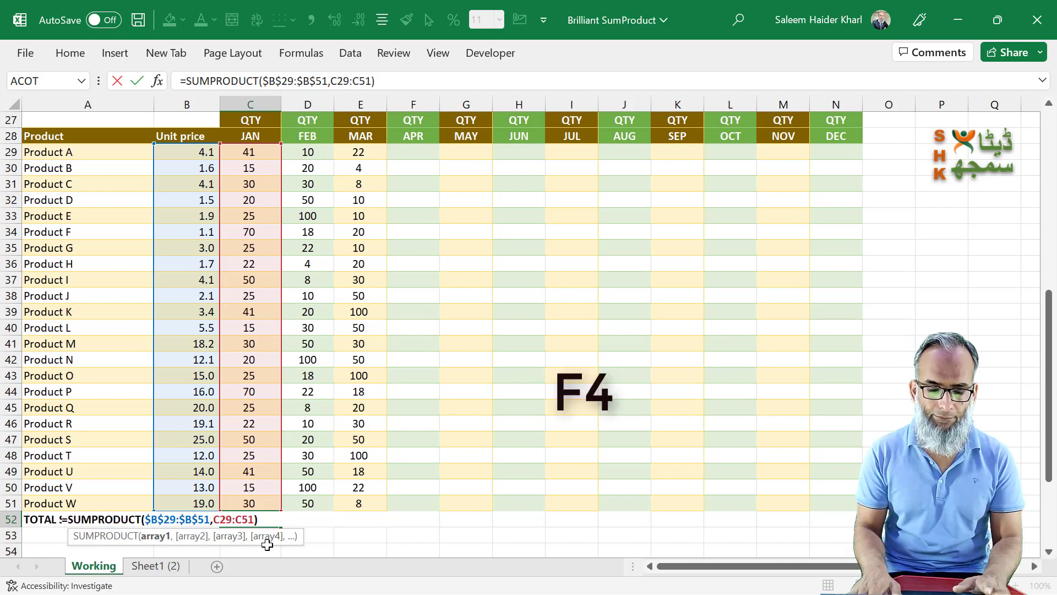
key("Return")
key("Up")
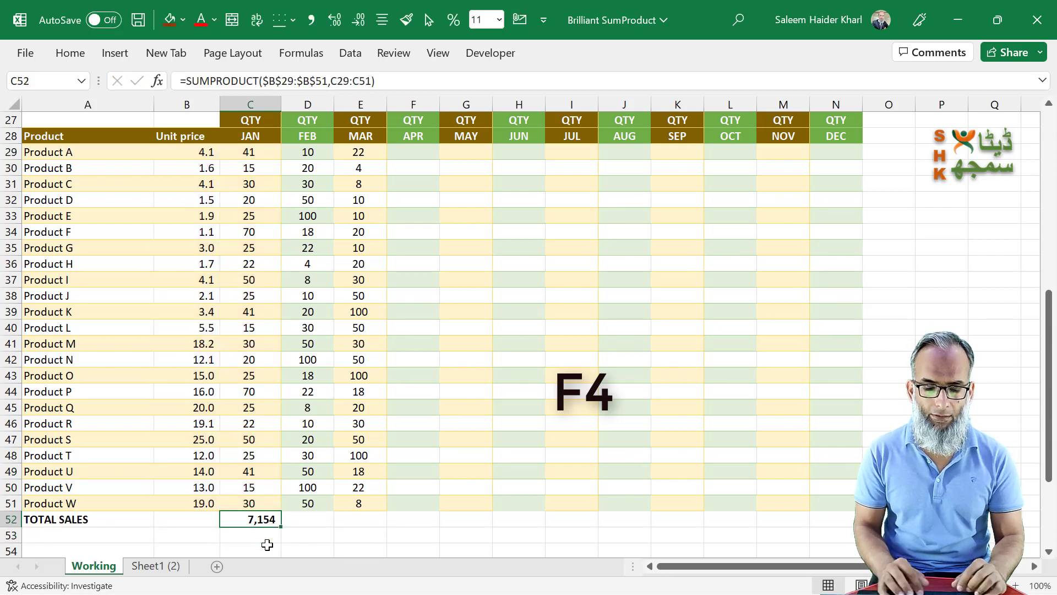
- Copy the SUMPRODUCT formula from C52 across February to December, through N52, and select February's total in D52
left_click_drag(284, 524, 843, 520)
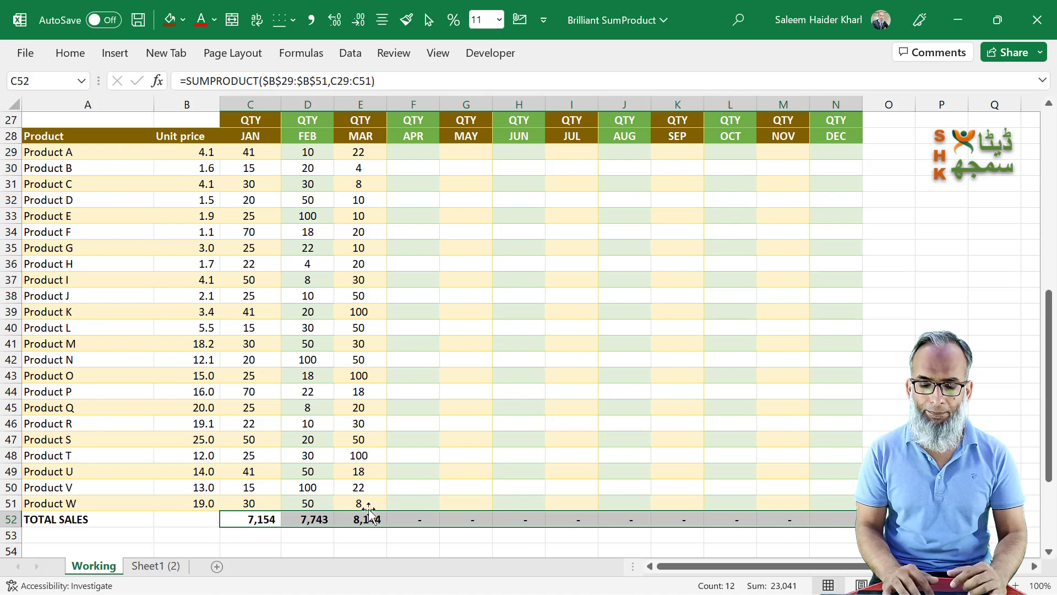
key("Left")
key("Right")
key("Right")
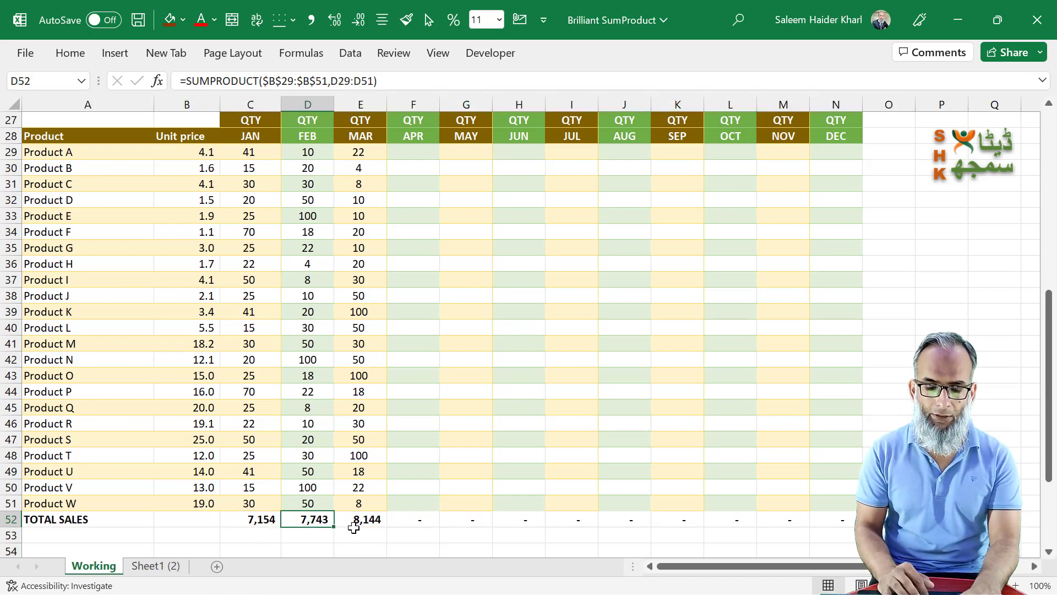
- Inspect the copied total sales formulas month by month from D52, checking the price and quantity ranges they reference
key("F2")
key("Tab")
key("F2")
key("Tab")
key("F2")
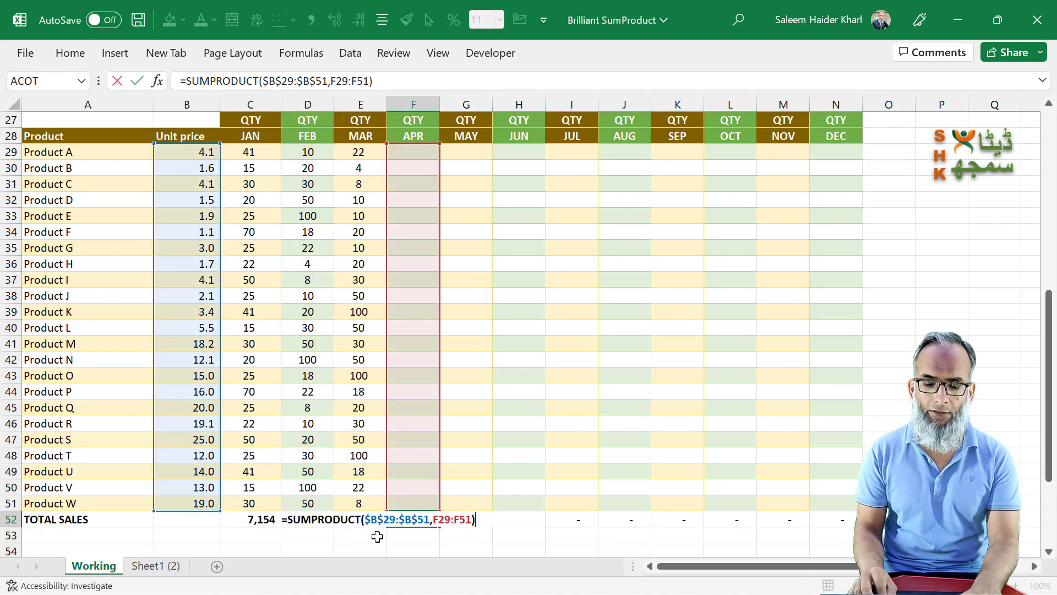
key("Tab")
key("F2")
key("Tab")
key("F2")
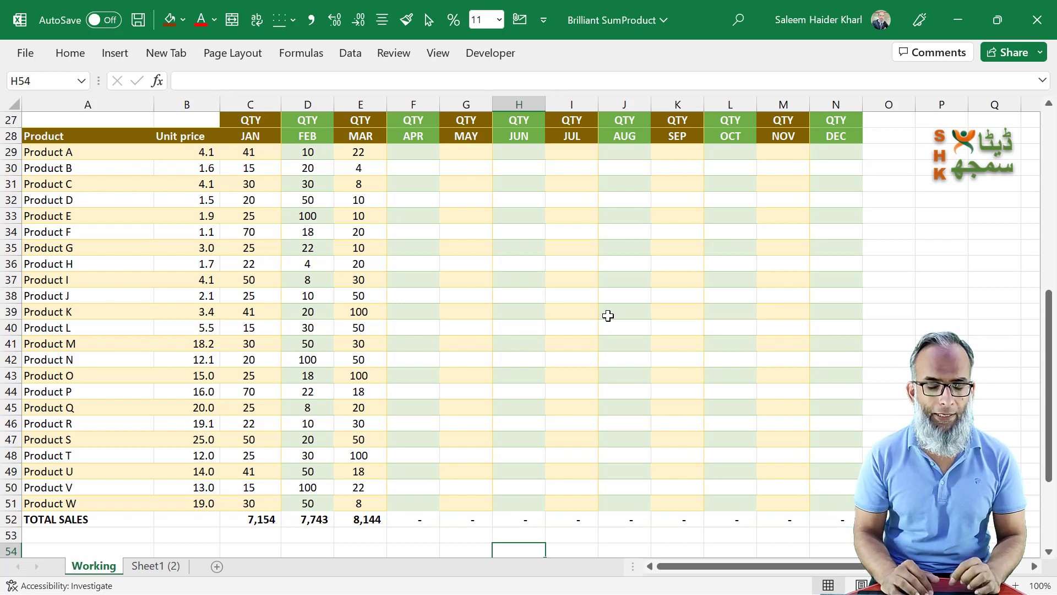
- Examine the product table in A55:D63, looking over its unit price, quantity and discount columns and the Net Sales label
scroll(608, 316, "down", 5)
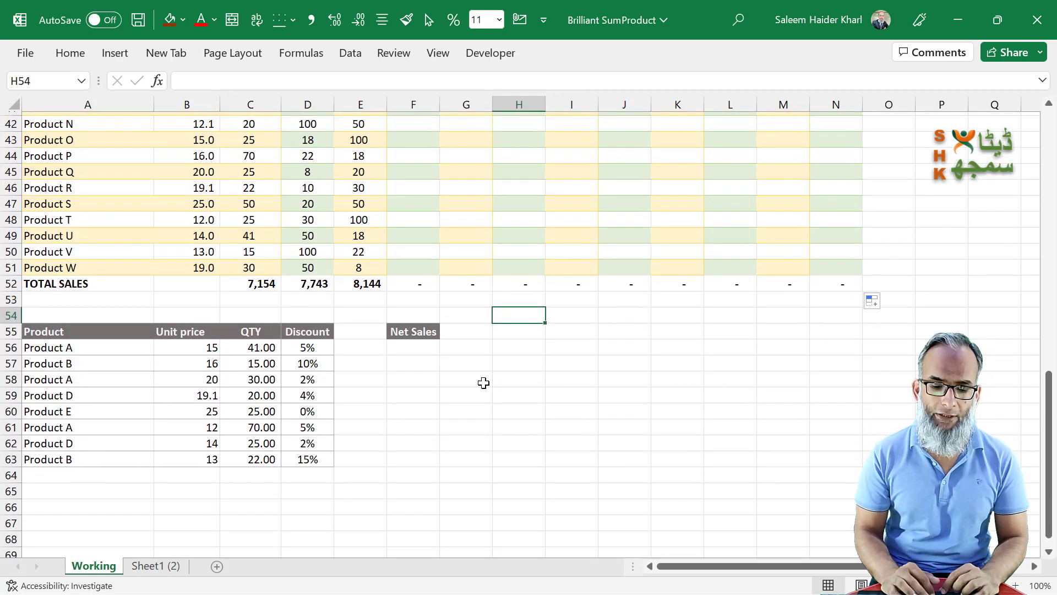
left_click(384, 361)
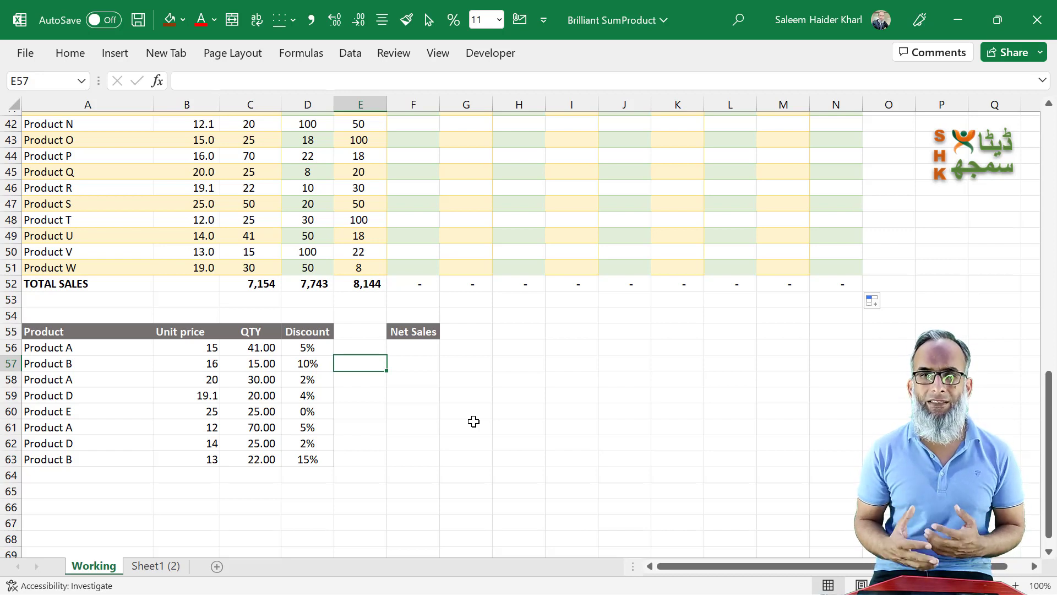
key("Up")
key("Up")
key("Left")
key("Left")
key("Down")
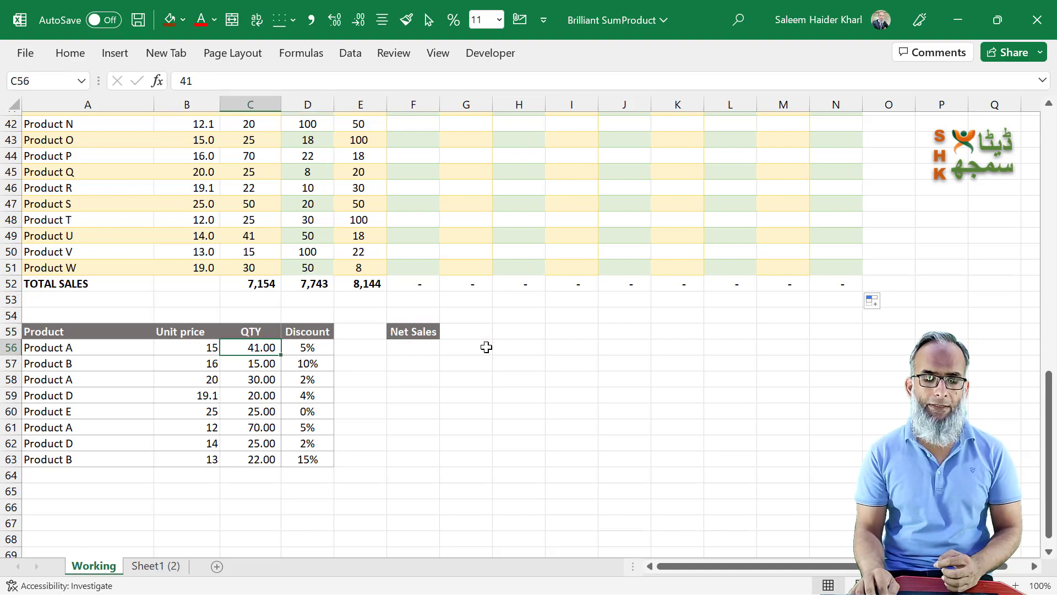
scroll(486, 347, "down", 4)
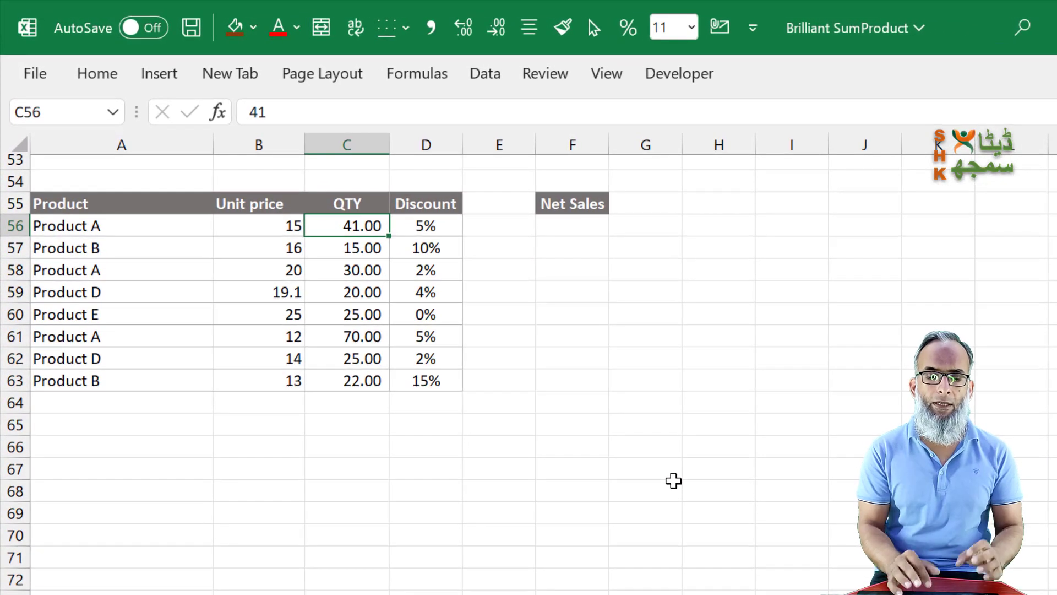
left_click(285, 290)
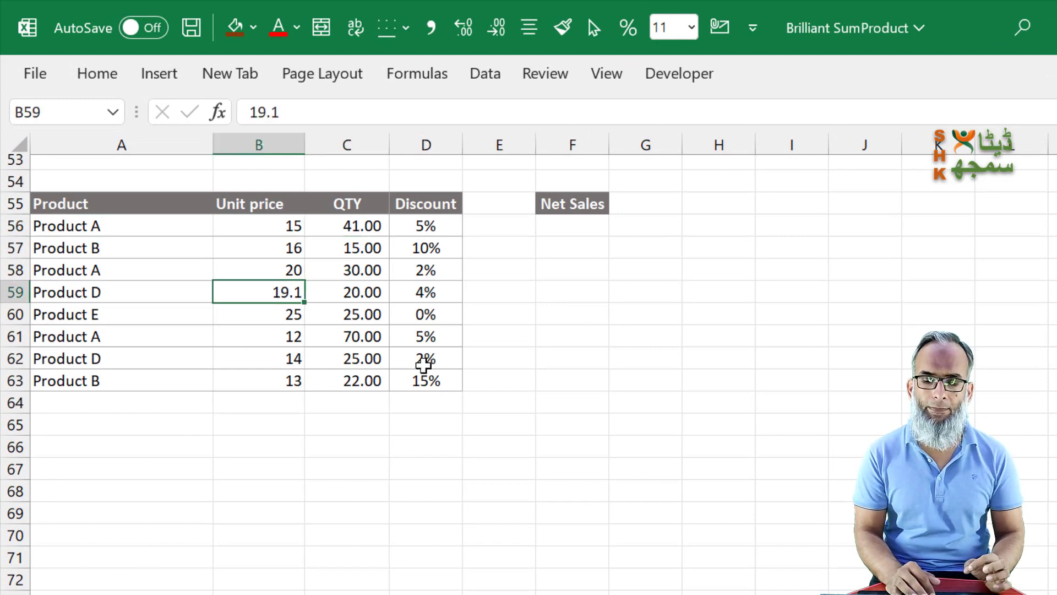
left_click(423, 364)
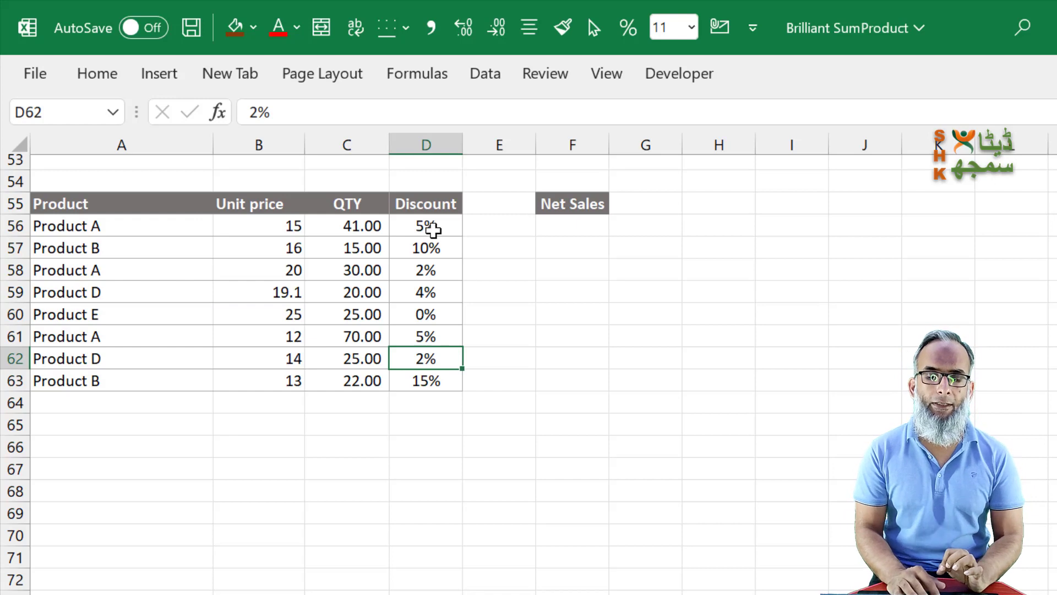
left_click(267, 226)
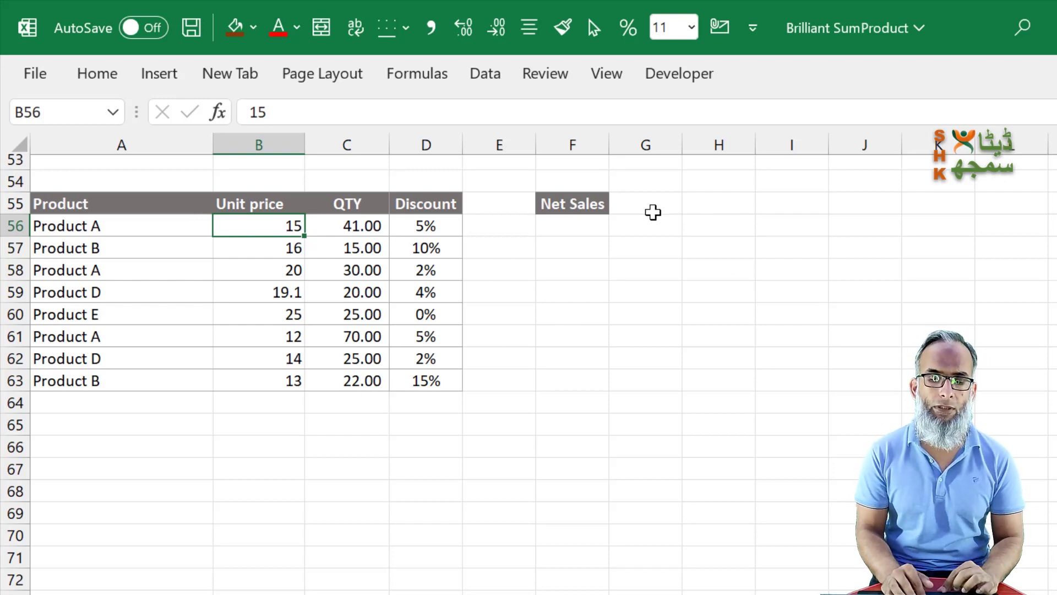
- Calculate discounted net sales in G55 with =SUMPRODUCT(B56:B63,C56:C63,1-D56:D63)
left_click(652, 207)
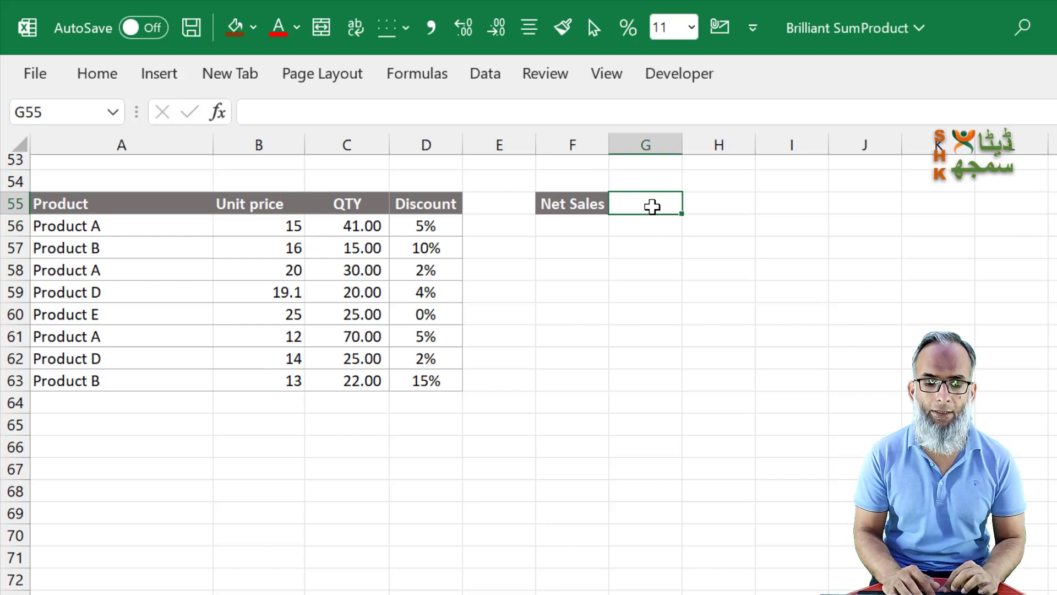
type("=")
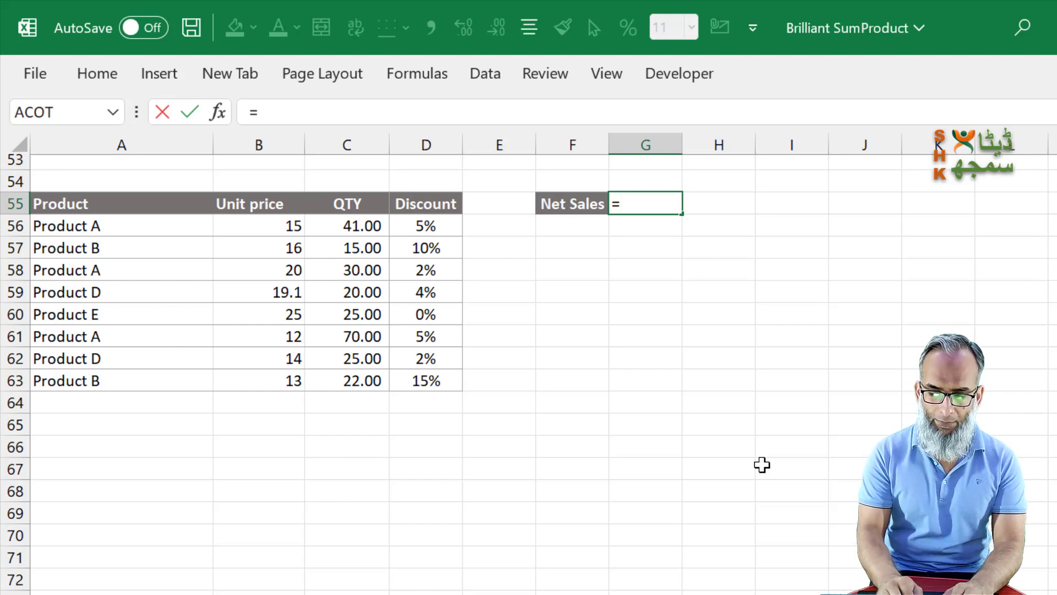
type("sumpro")
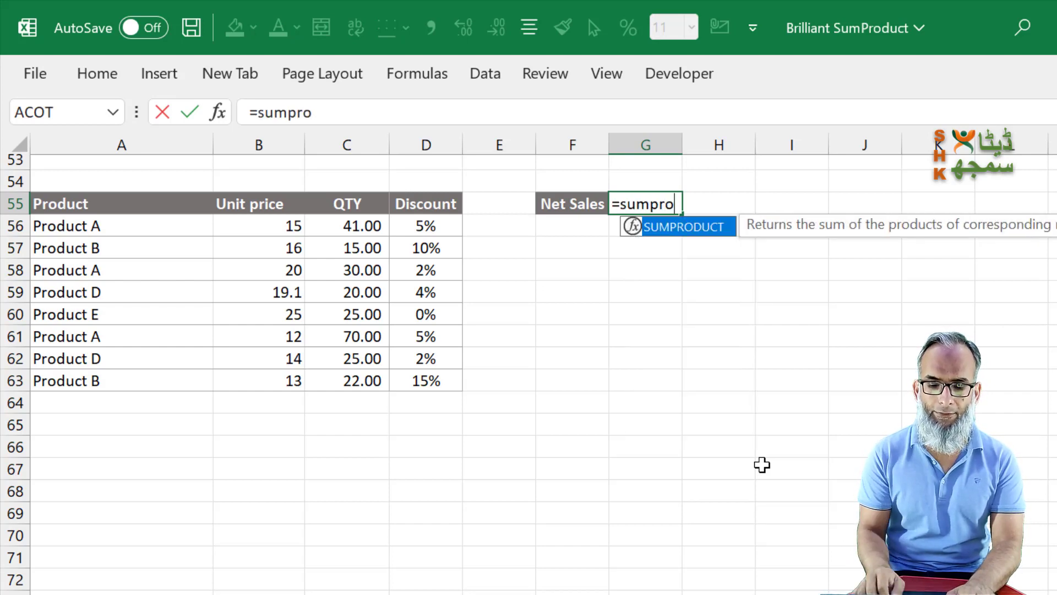
key("Tab")
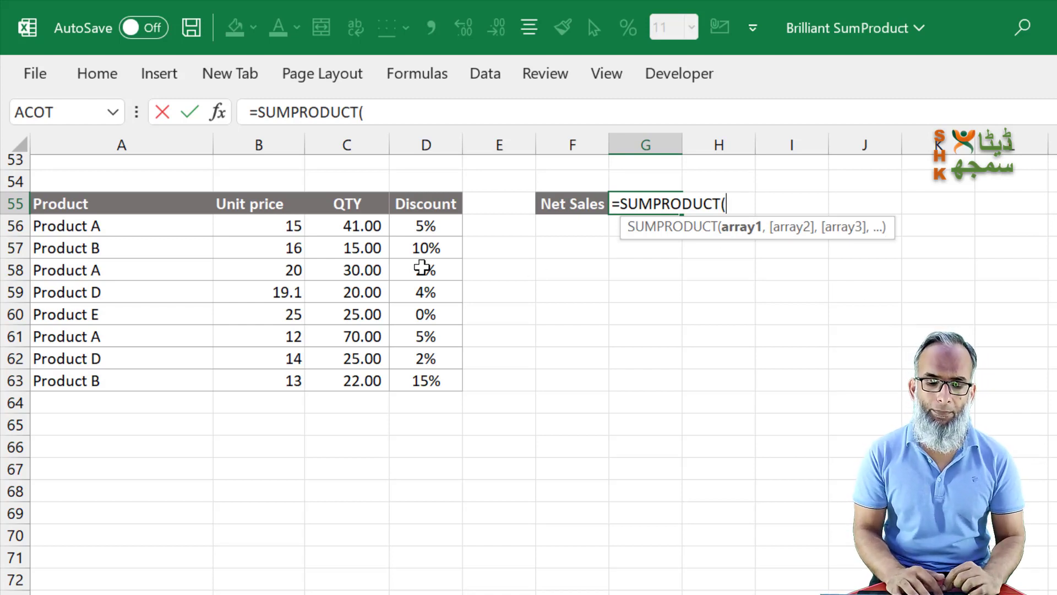
left_click_drag(279, 227, 273, 377)
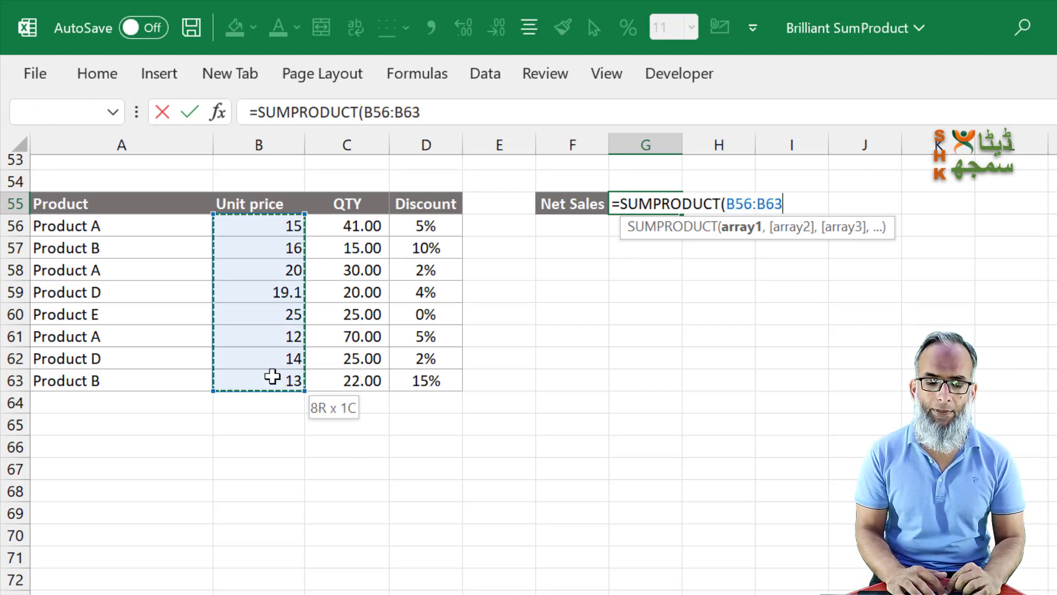
type(",")
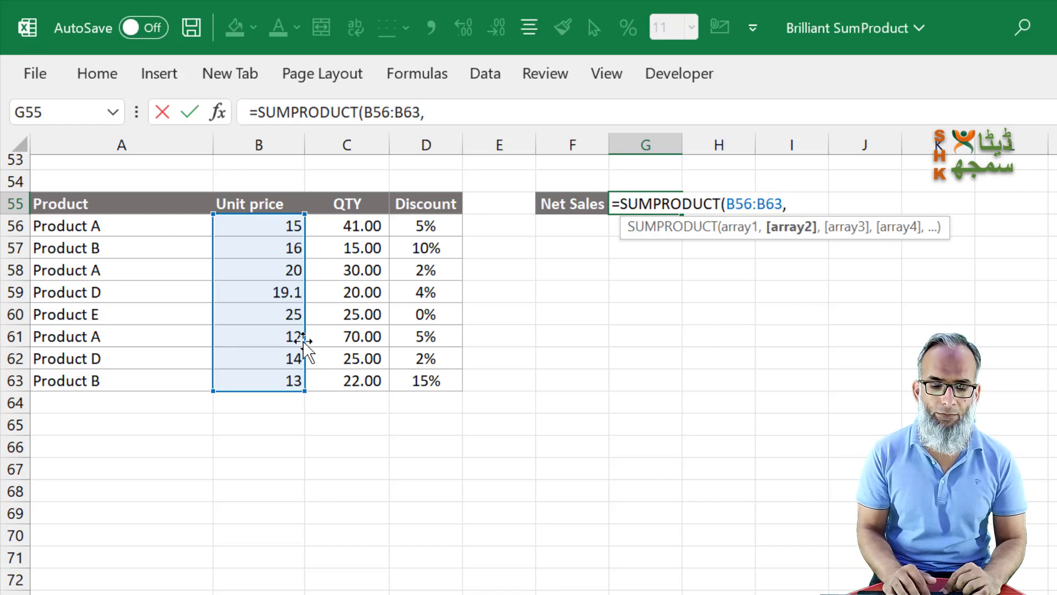
left_click_drag(355, 227, 352, 378)
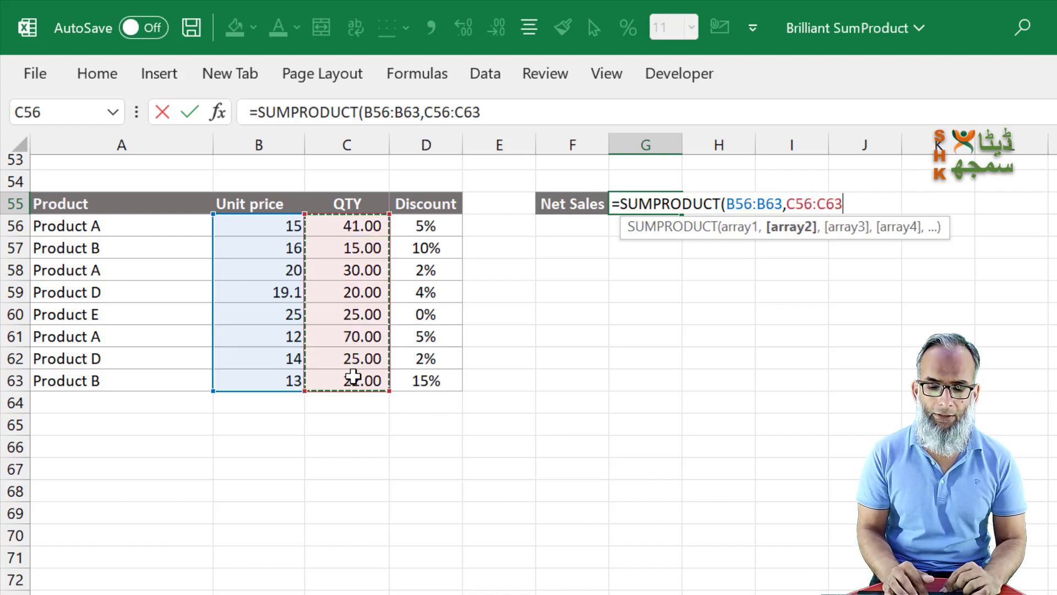
type(",")
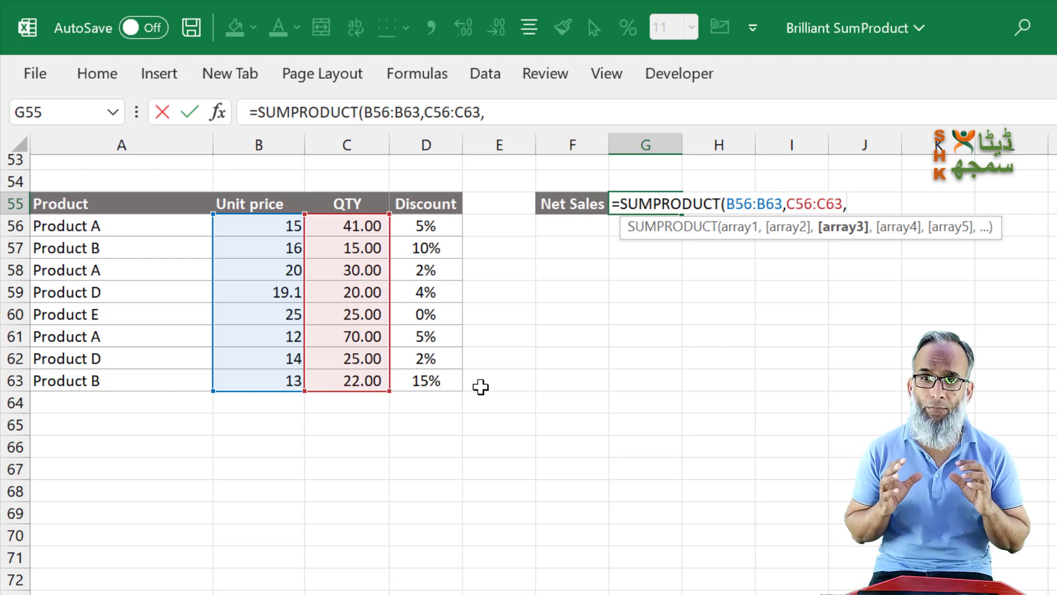
type("1-")
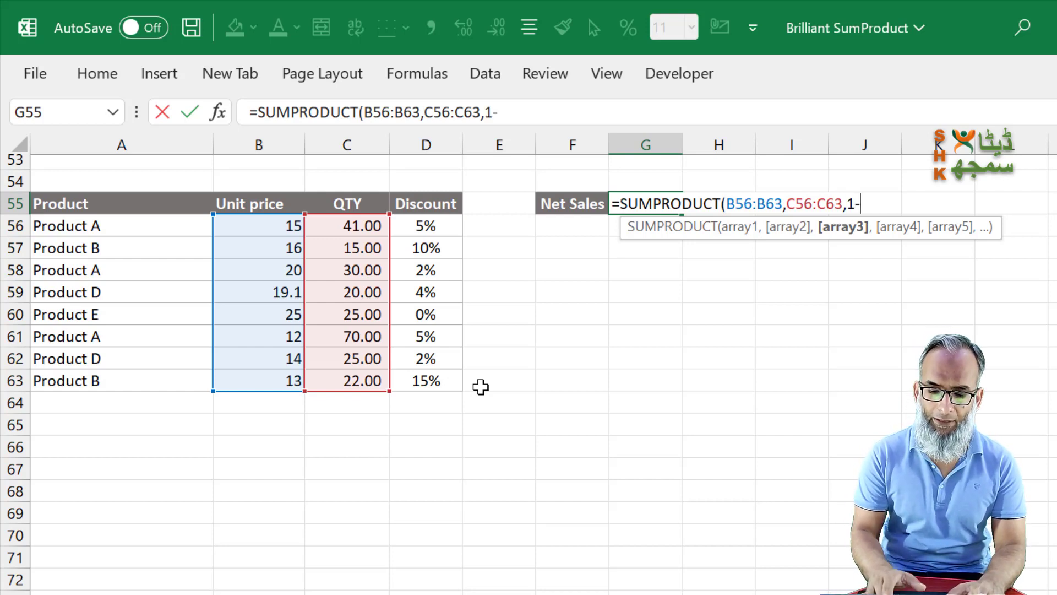
left_click_drag(420, 225, 418, 380)
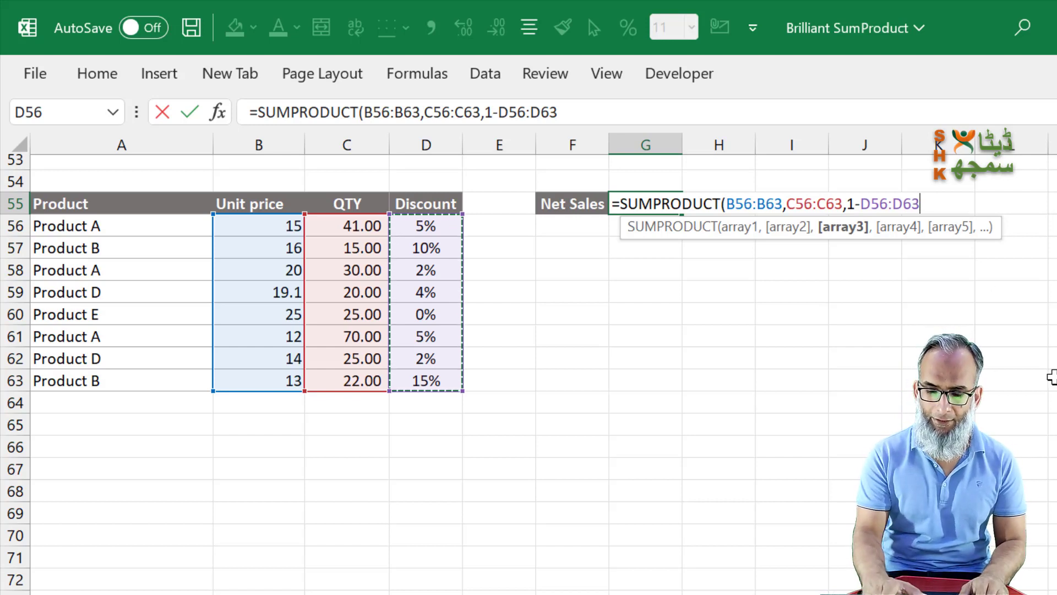
type(")")
key("Return")
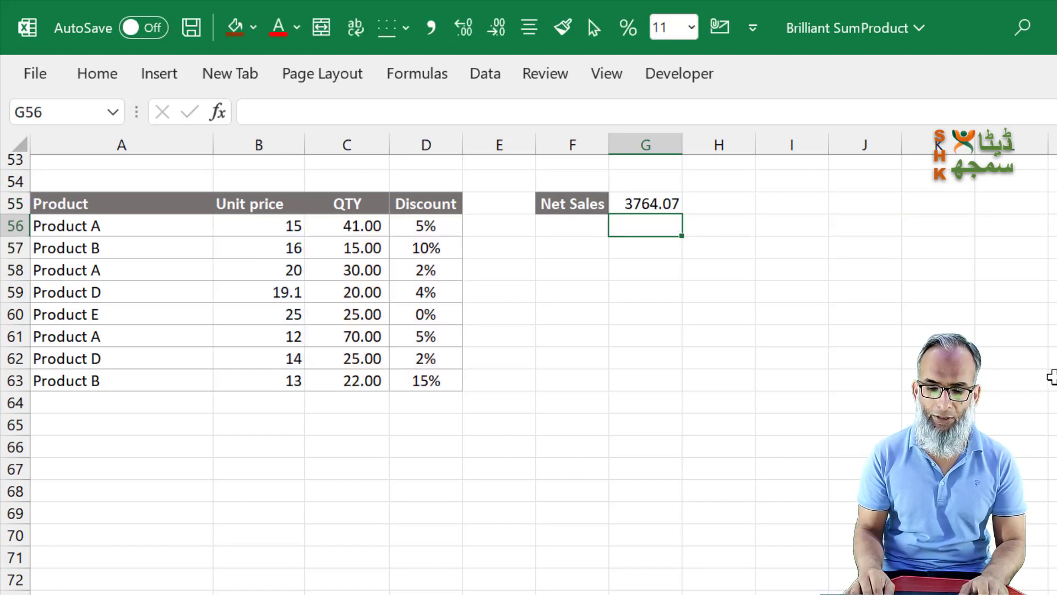
key("Up")
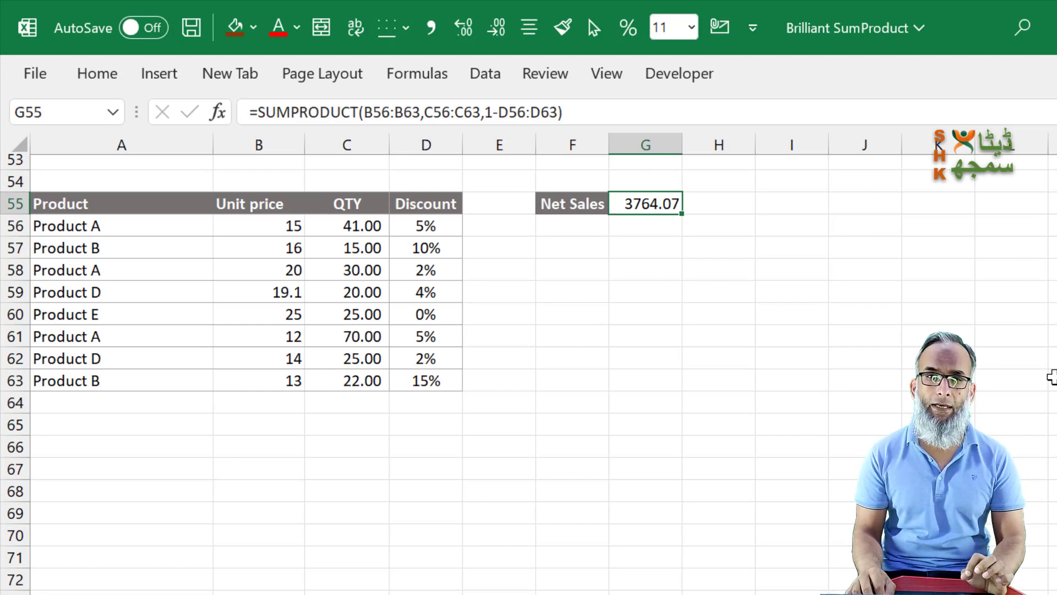
- Enter the manual net sales formula =B56*C56*(1-D56) for the first product in E56
key("Left")
key("Left")
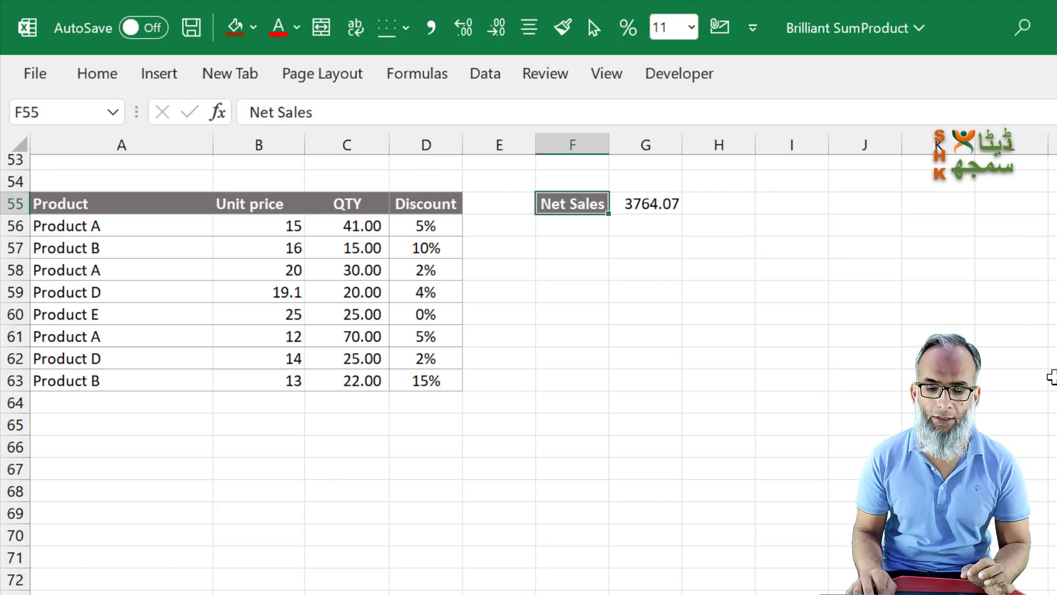
key("Down")
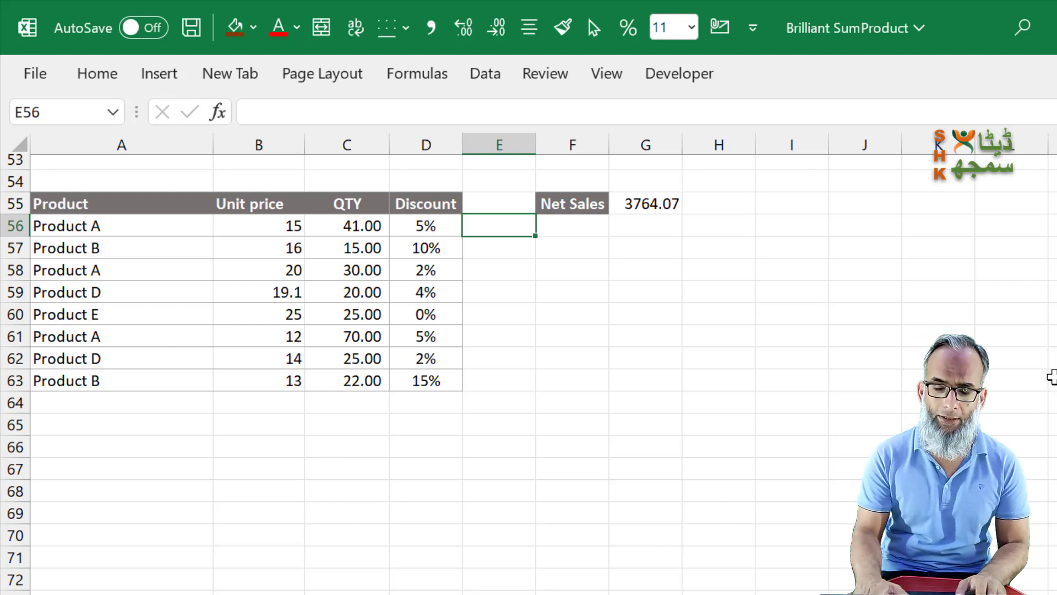
type("=")
key("Left")
key("Left")
key("Left")
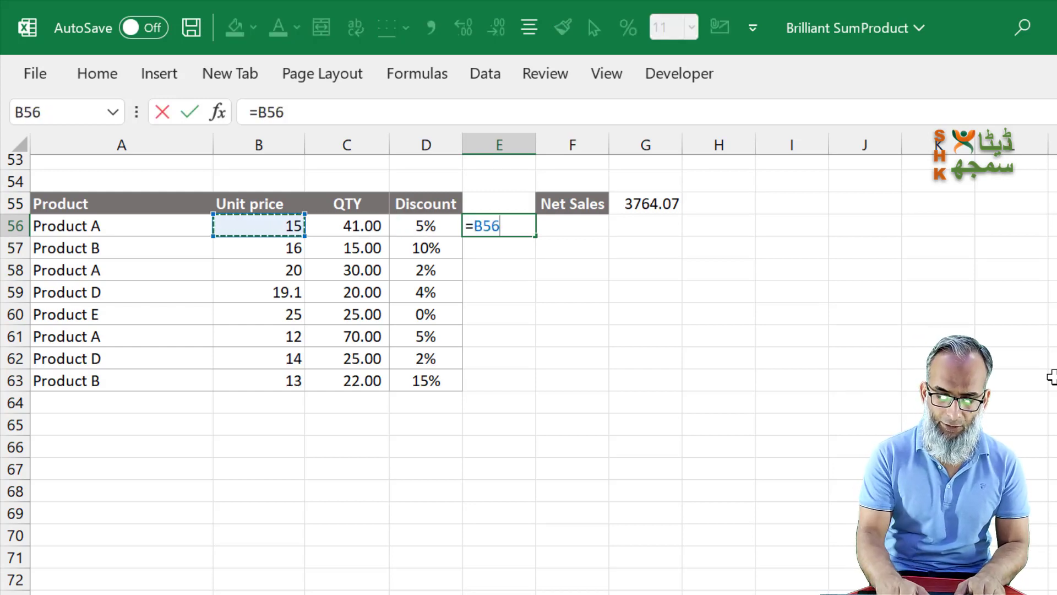
type("*")
key("Left")
key("Left")
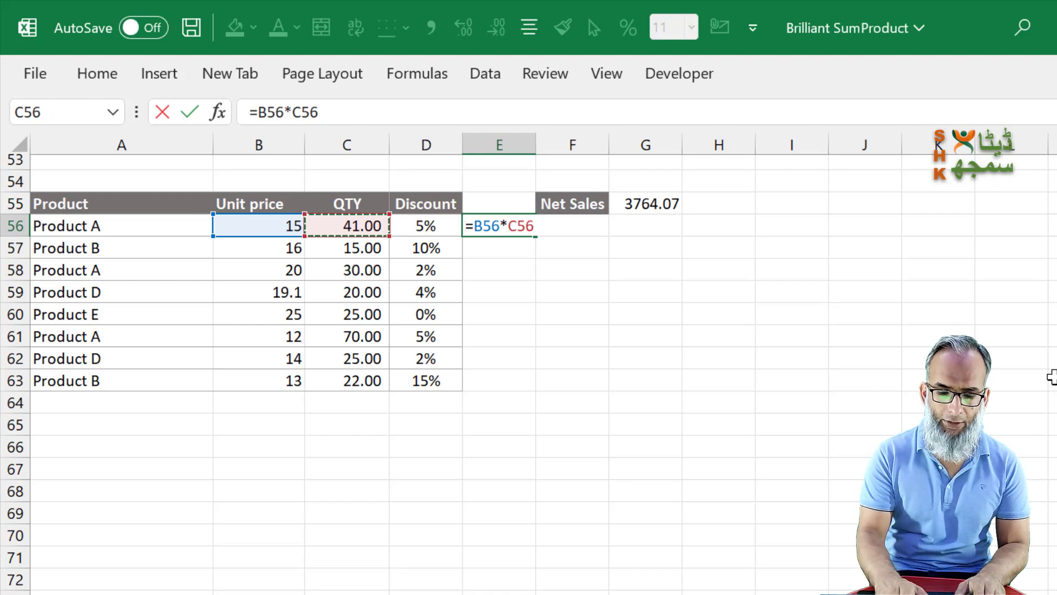
type("*(")
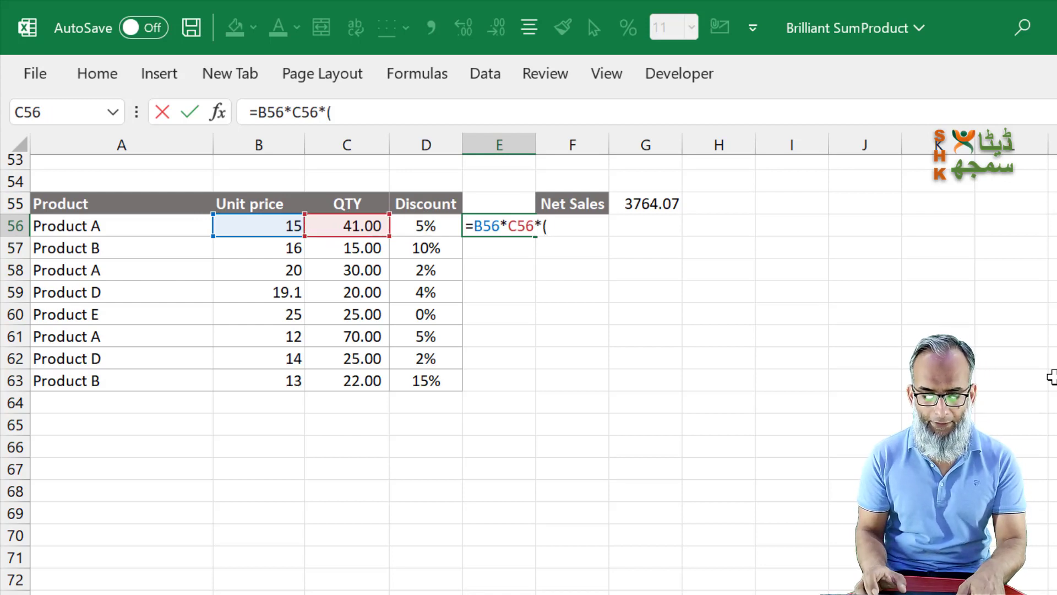
type("1-")
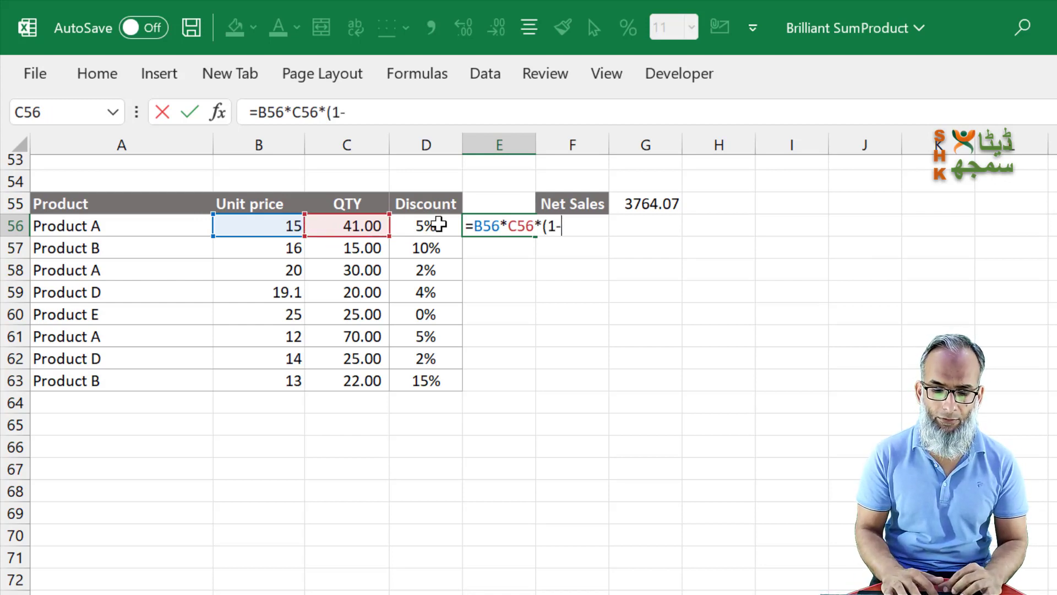
left_click(439, 224)
type(")")
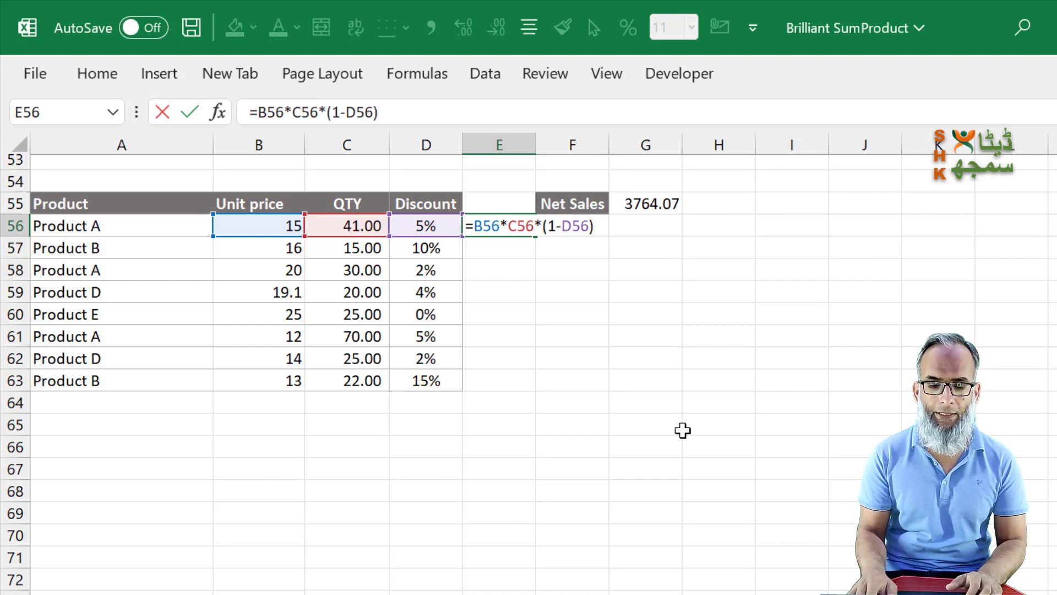
key("Return")
- Copy the E56 formula down through E63 and total the column in E64 with =SUM(E56:E63)
key("Up")
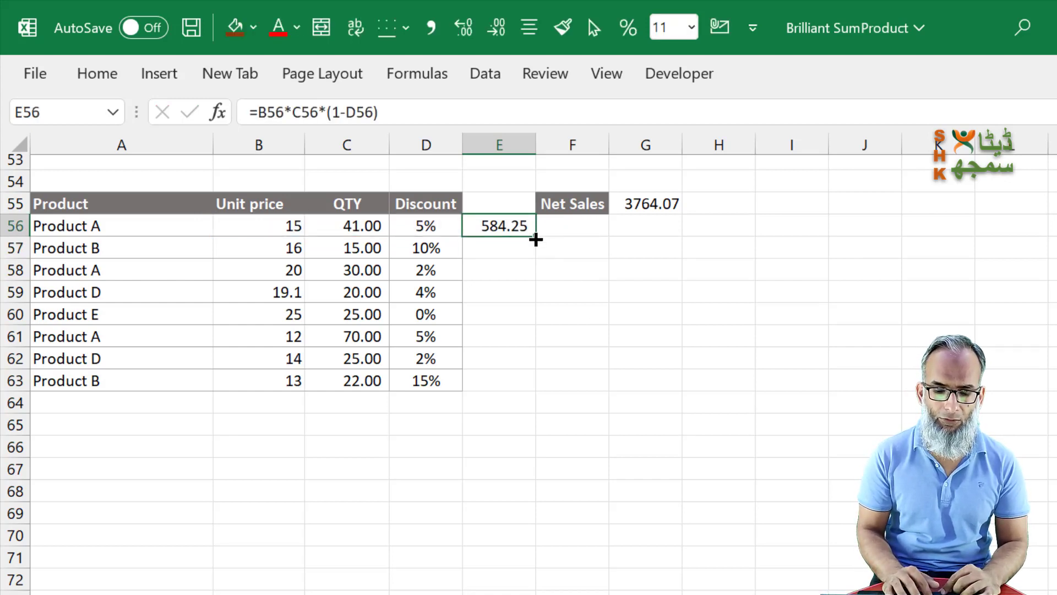
left_click_drag(536, 239, 533, 402)
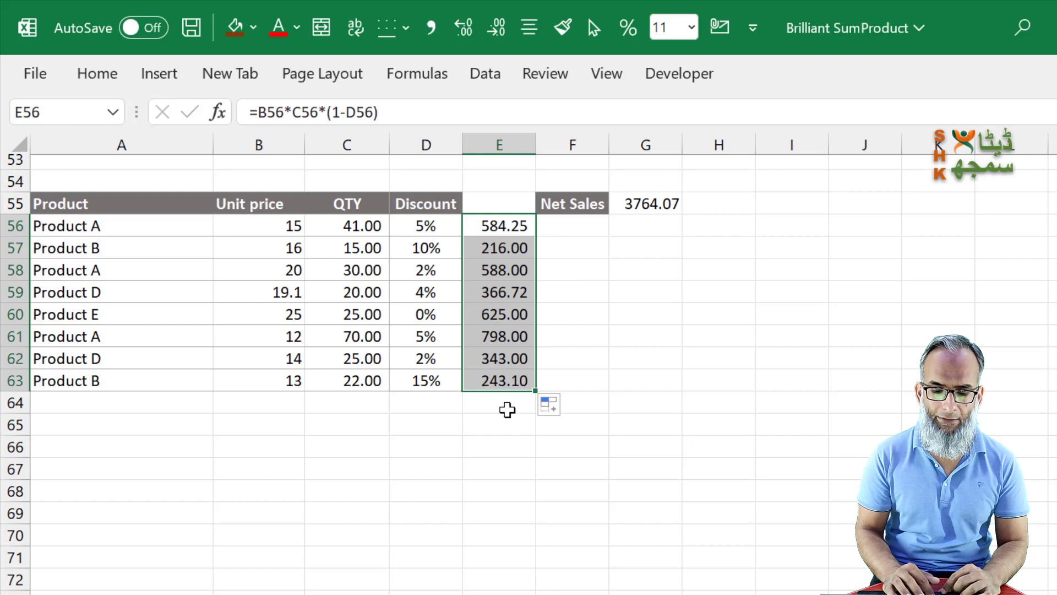
left_click(507, 409)
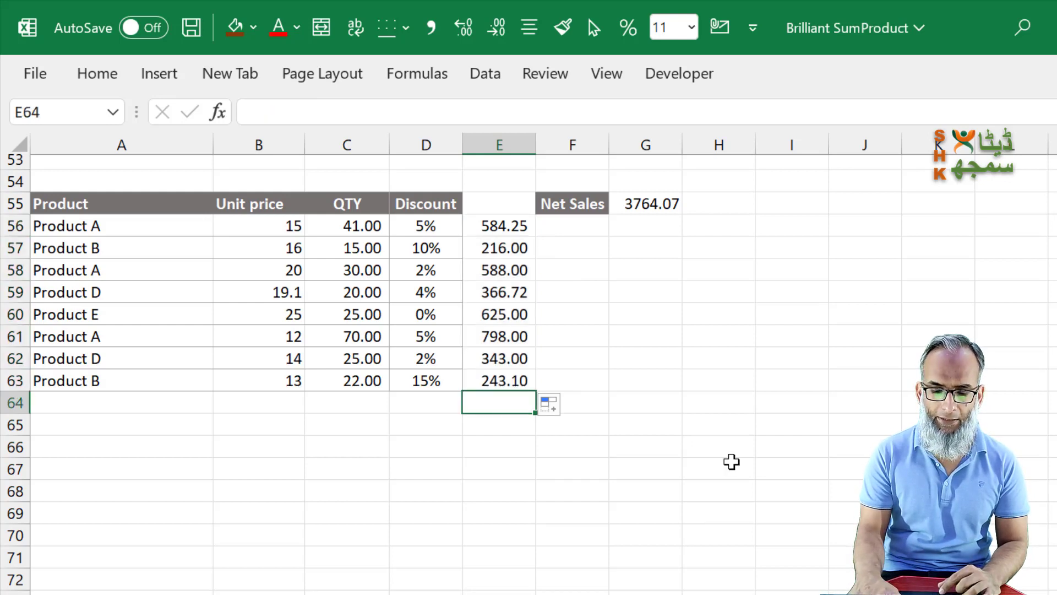
key("alt+equal")
key("Return")
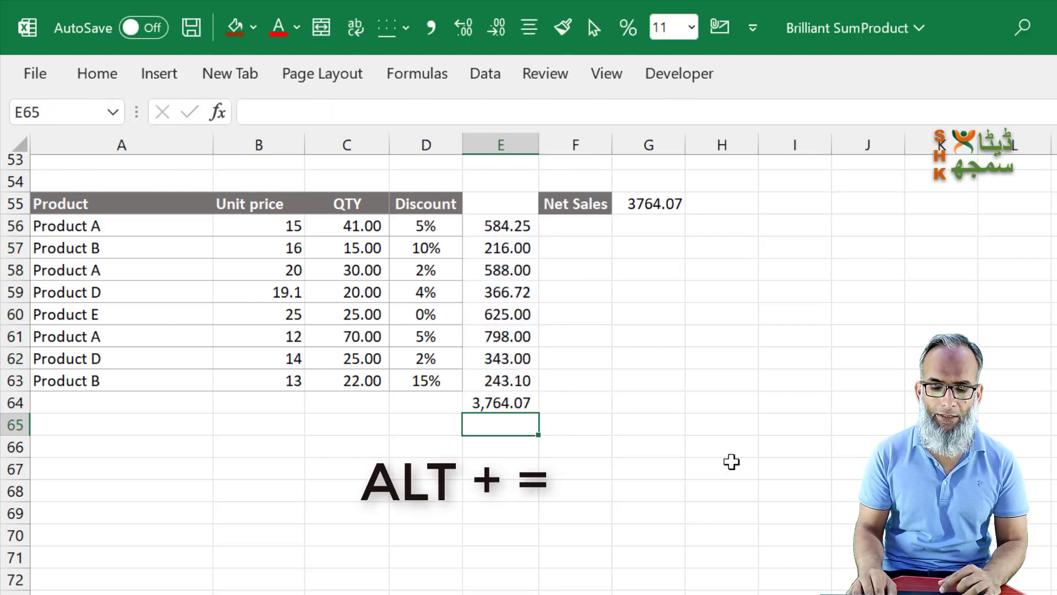
key("Up")
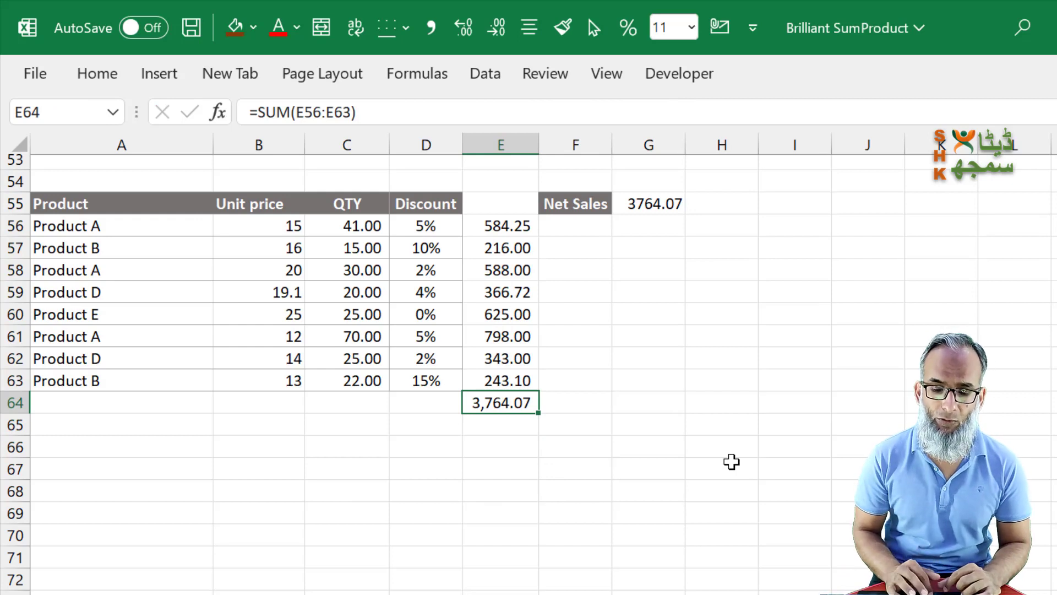
- Open the Net Sales formula in G55 to examine its price, quantity and discount ranges
left_click(645, 197)
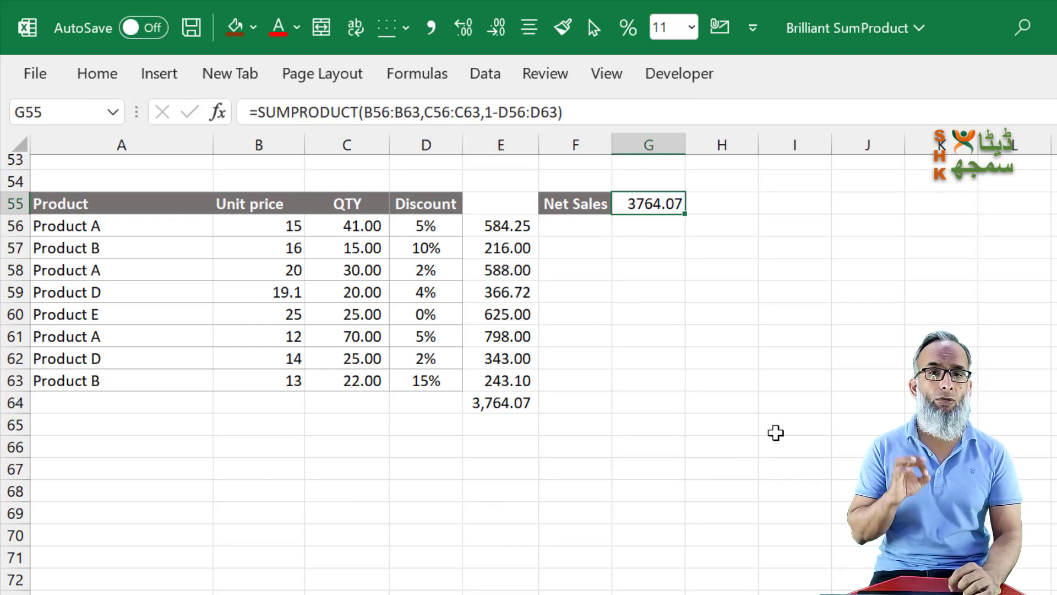
key("F2")
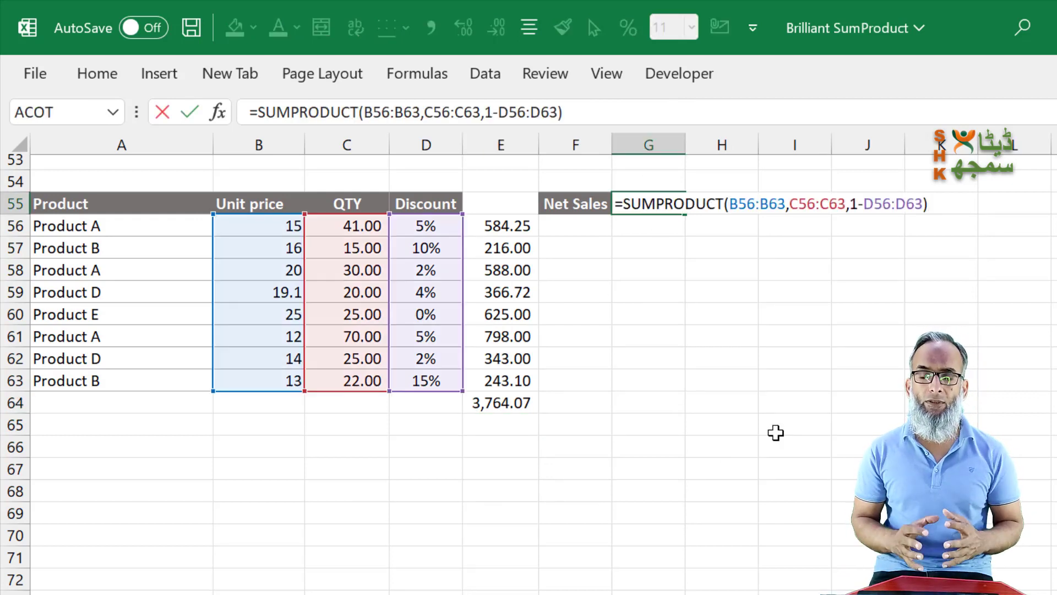